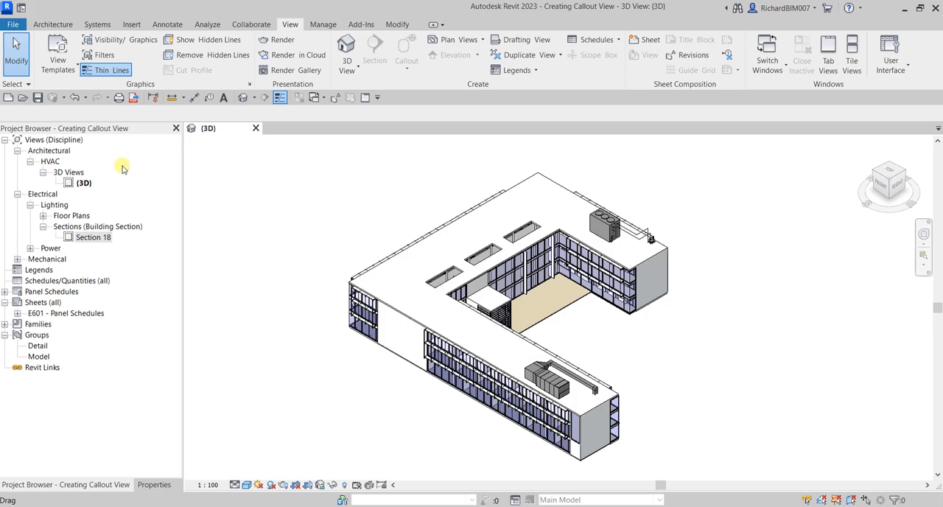
Step: Open the Section 18 building section from the Electrical Lighting views
{"action": "left_click_drag", "start_coordinate": [63, 132], "coordinate": [63, 133]}
{"action": "left_click", "coordinate": [102, 243]}
{"action": "double_click", "coordinate": [101, 243]}
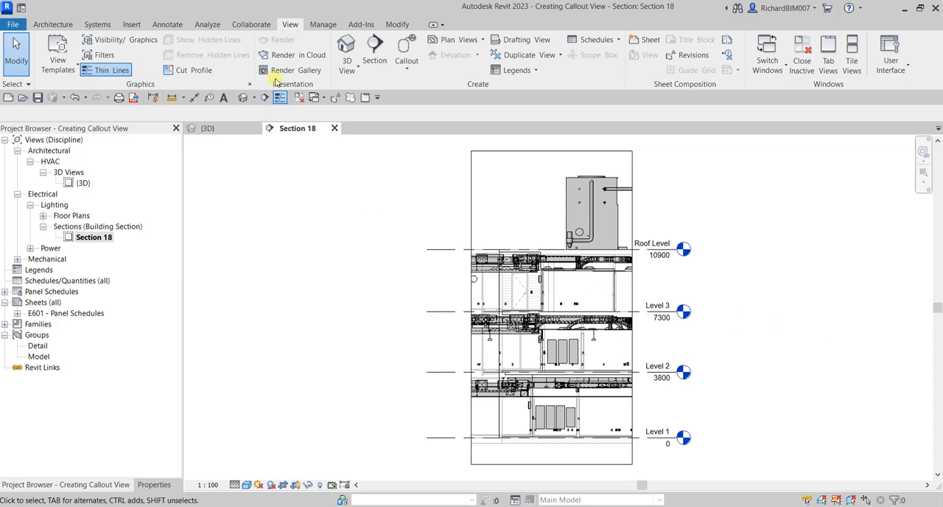
Step: Create a rectangular callout in Section 18 around the four panelboards on Level 1
{"action": "left_click", "coordinate": [289, 27]}
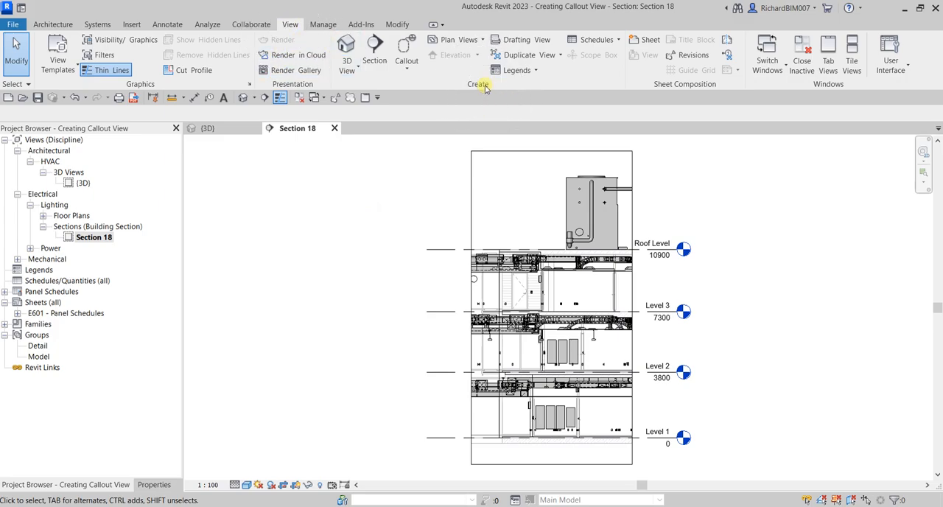
{"action": "left_click", "coordinate": [405, 52]}
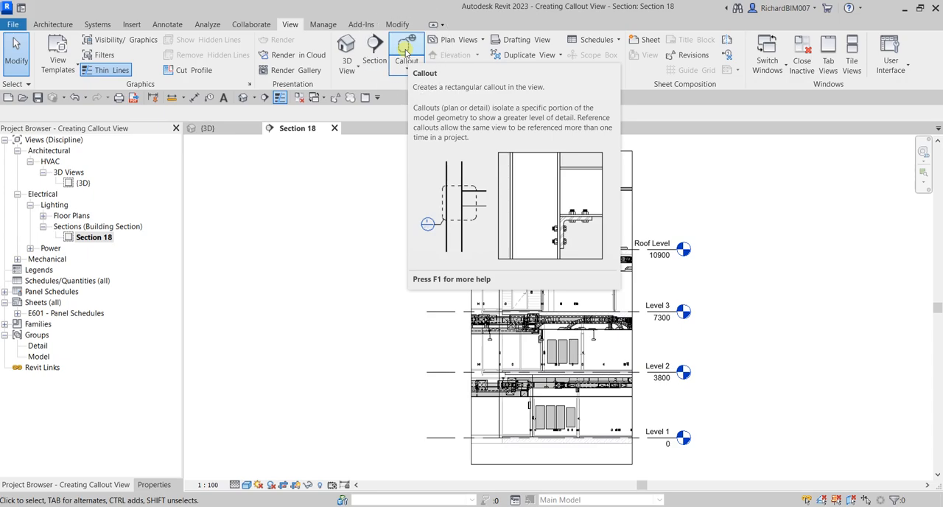
{"action": "left_click", "coordinate": [405, 52]}
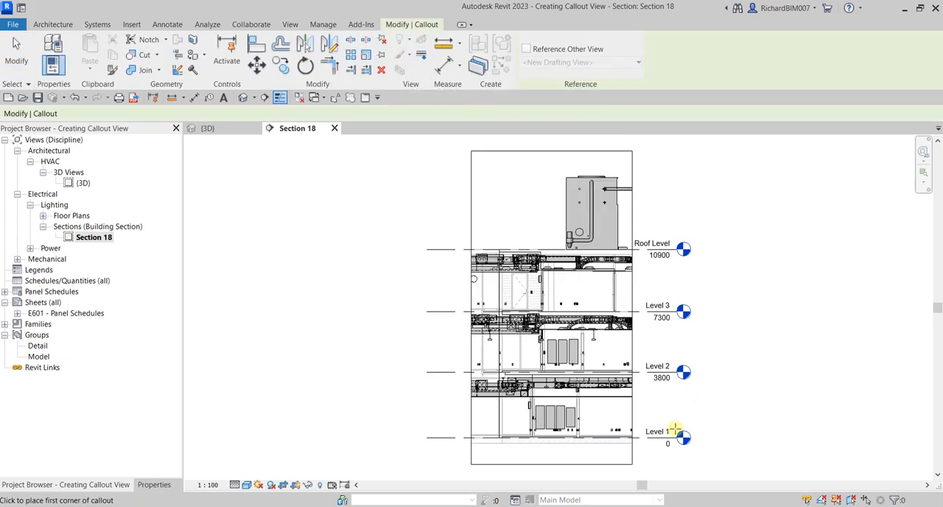
{"action": "scroll", "coordinate": [581, 435], "scroll_direction": "up", "scroll_amount": 2}
{"action": "scroll", "coordinate": [581, 435], "scroll_direction": "up", "scroll_amount": 5}
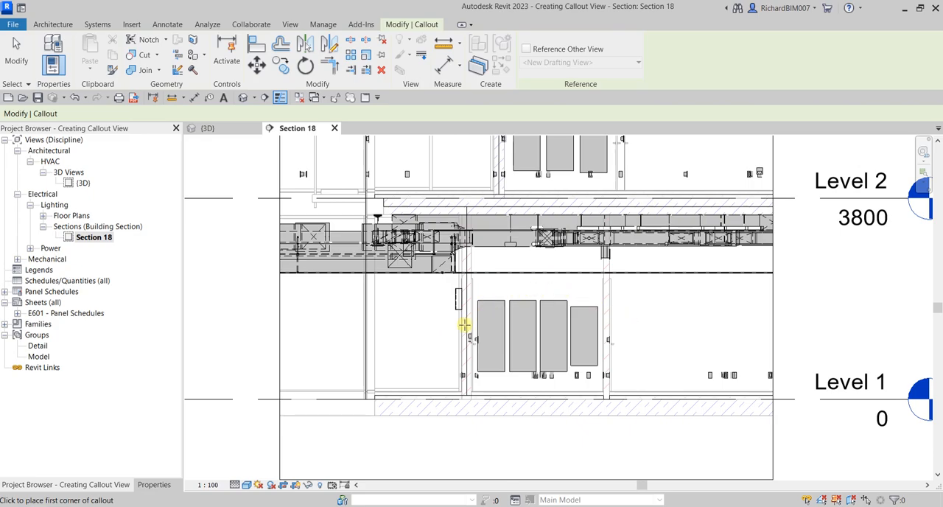
{"action": "scroll", "coordinate": [486, 295], "scroll_direction": "up", "scroll_amount": 3}
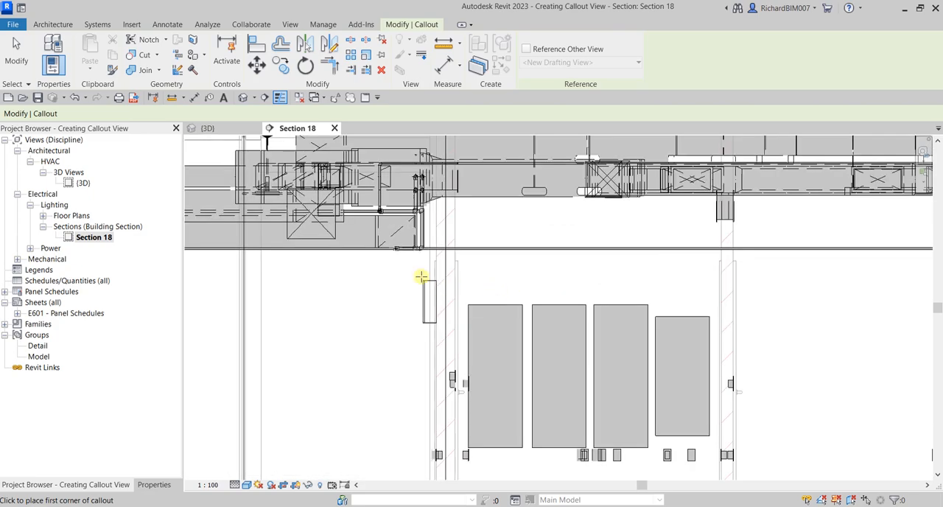
{"action": "left_click", "coordinate": [416, 271]}
{"action": "scroll", "coordinate": [557, 361], "scroll_direction": "down", "scroll_amount": 3}
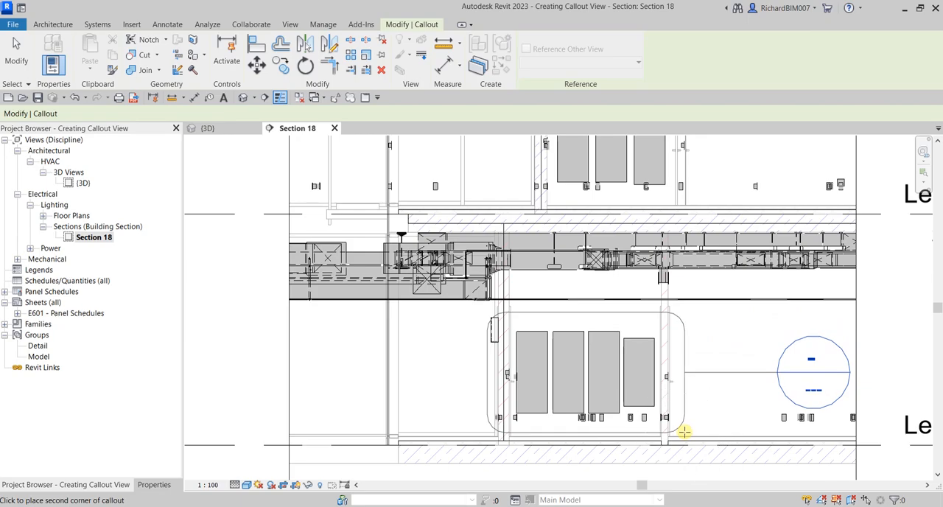
{"action": "left_click", "coordinate": [681, 432]}
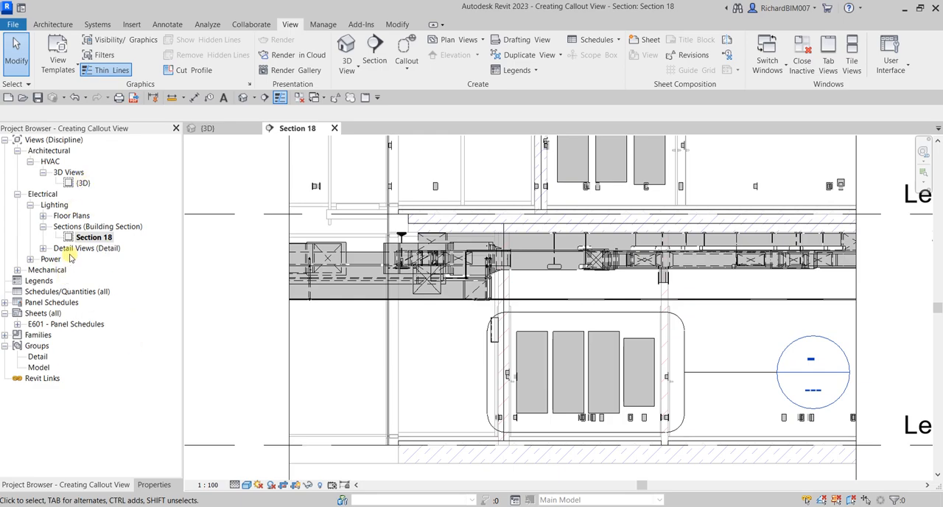
Step: Expand the Detail Views group under Electrical Lighting and locate the new callout's view
{"action": "left_click", "coordinate": [44, 248]}
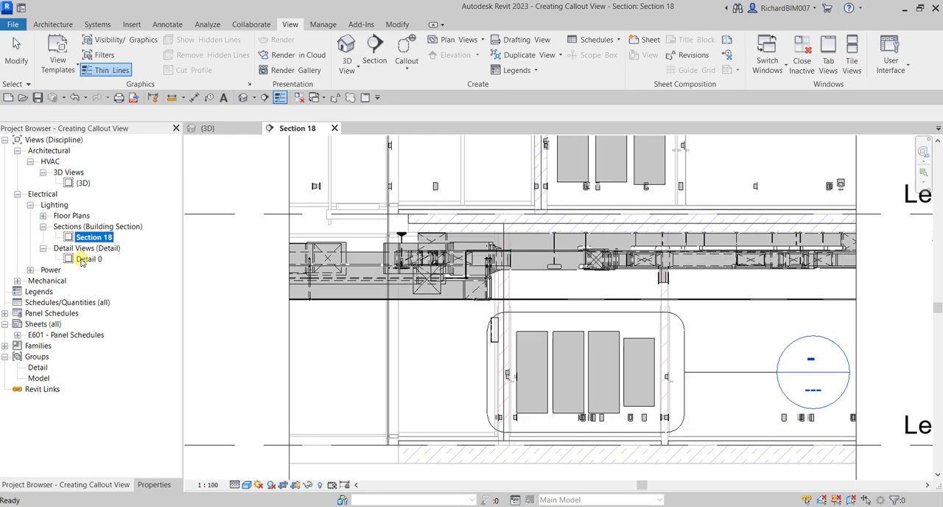
{"action": "left_click", "coordinate": [251, 363]}
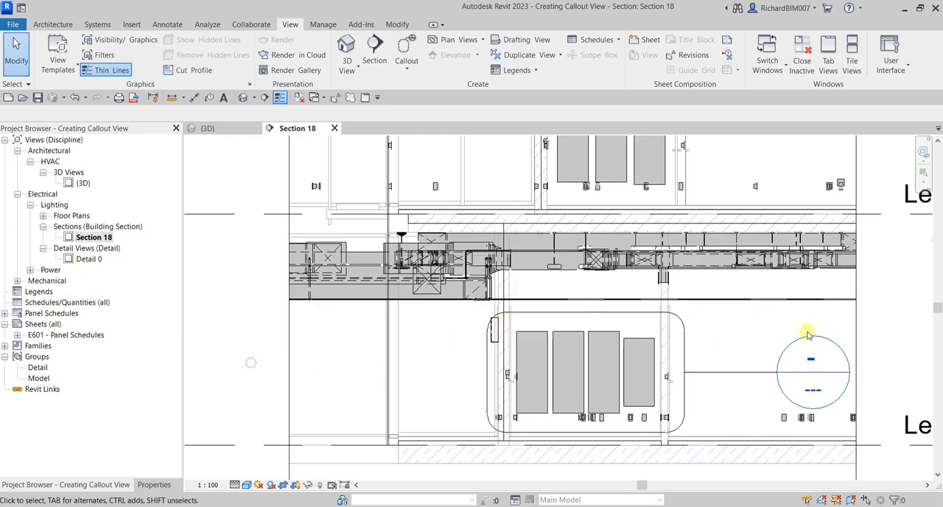
{"action": "middle_click_drag", "start_coordinate": [729, 331], "coordinate": [636, 310]}
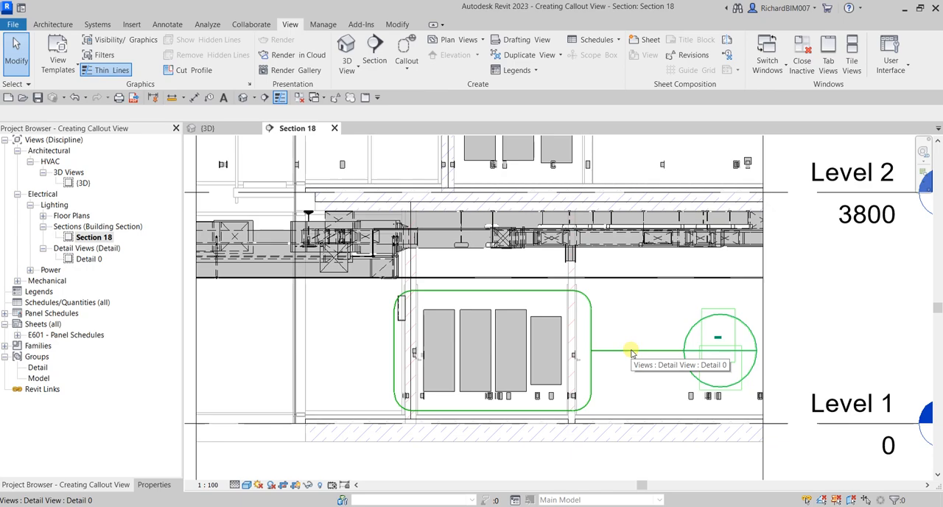
{"action": "left_click", "coordinate": [85, 260]}
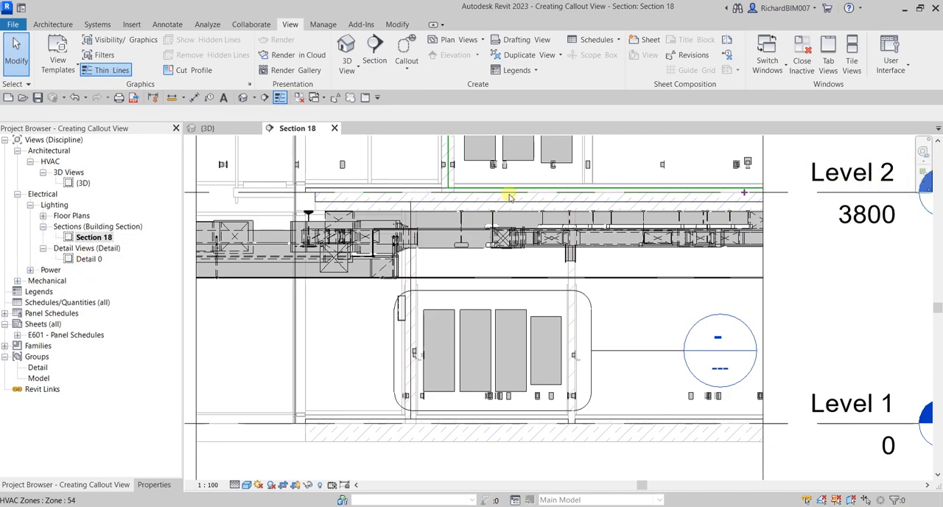
Step: Tighten the callout boundary around the panelboards by moving its right edge slightly inward and its top edge slightly down
{"action": "left_click", "coordinate": [534, 292]}
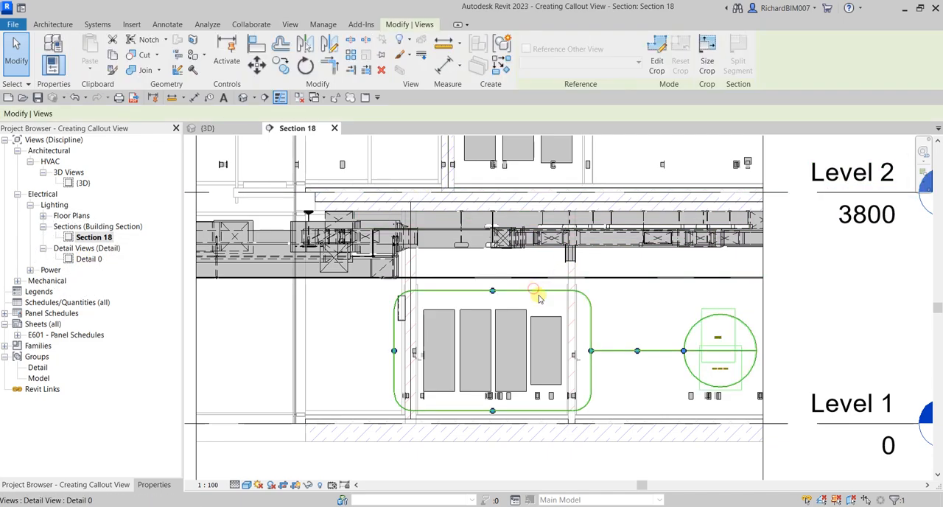
{"action": "mouse_move", "coordinate": [589, 356]}
{"action": "left_mouse_down"}
{"action": "mouse_move", "coordinate": [558, 350]}
{"action": "mouse_move", "coordinate": [581, 351]}
{"action": "left_mouse_up"}
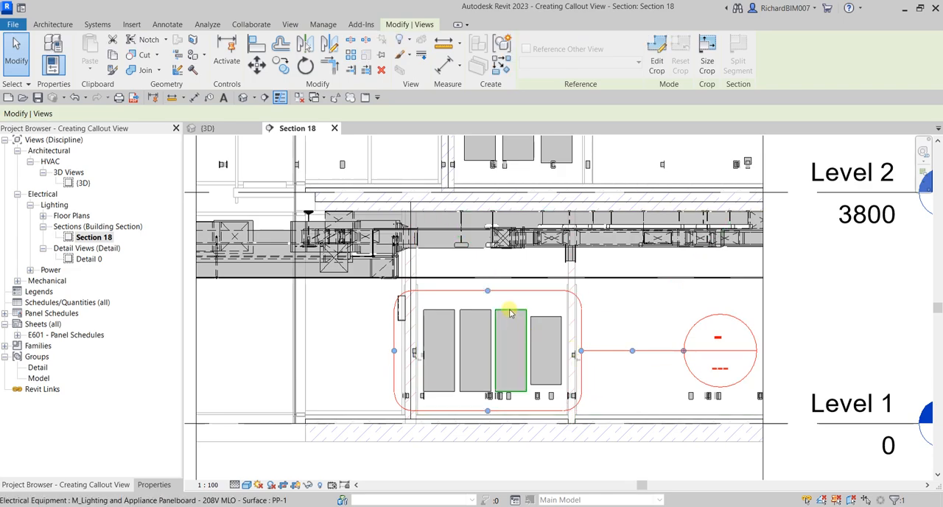
{"action": "mouse_move", "coordinate": [490, 290]}
{"action": "left_mouse_down"}
{"action": "mouse_move", "coordinate": [480, 174]}
{"action": "mouse_move", "coordinate": [488, 299]}
{"action": "left_mouse_up"}
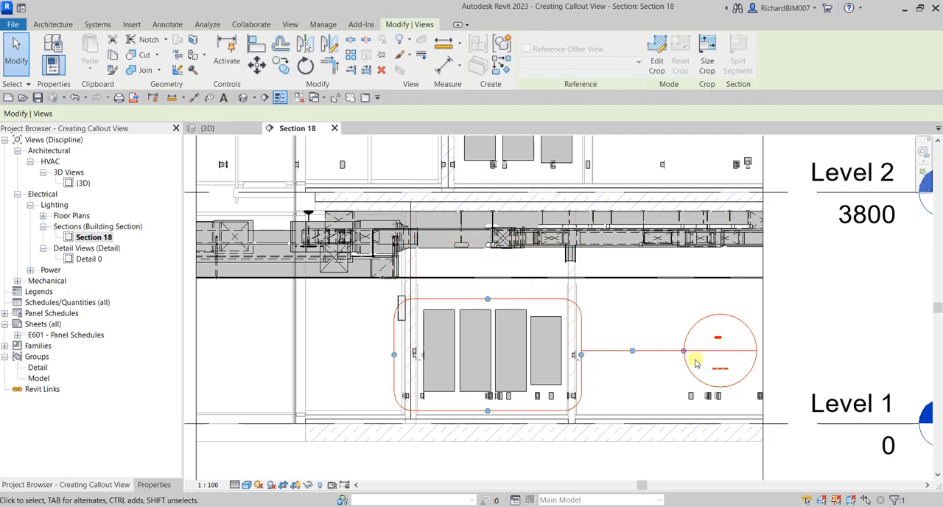
Step: Move the callout head below the Level 1 floor slab and bend its leader so the segment at the head runs horizontally
{"action": "left_click_drag", "start_coordinate": [683, 350], "coordinate": [633, 415]}
{"action": "scroll", "coordinate": [633, 415], "scroll_direction": "up", "scroll_amount": 1}
{"action": "scroll", "coordinate": [633, 415], "scroll_direction": "up", "scroll_amount": 2}
{"action": "middle_click_drag", "start_coordinate": [634, 416], "coordinate": [571, 314]}
{"action": "mouse_move", "coordinate": [572, 314]}
{"action": "left_mouse_down"}
{"action": "mouse_move", "coordinate": [589, 422]}
{"action": "mouse_move", "coordinate": [604, 413]}
{"action": "left_mouse_up"}
{"action": "scroll", "coordinate": [578, 384], "scroll_direction": "down", "scroll_amount": 1}
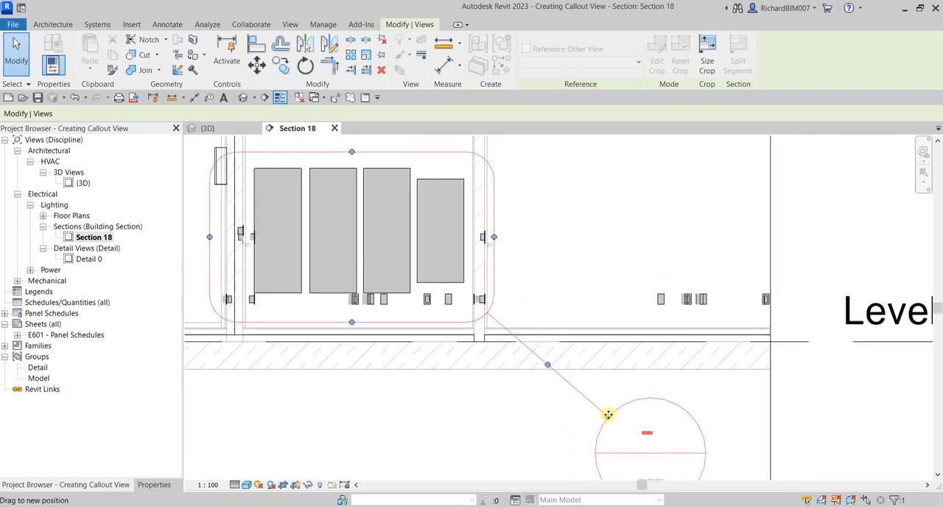
{"action": "left_click_drag", "start_coordinate": [546, 406], "coordinate": [539, 418]}
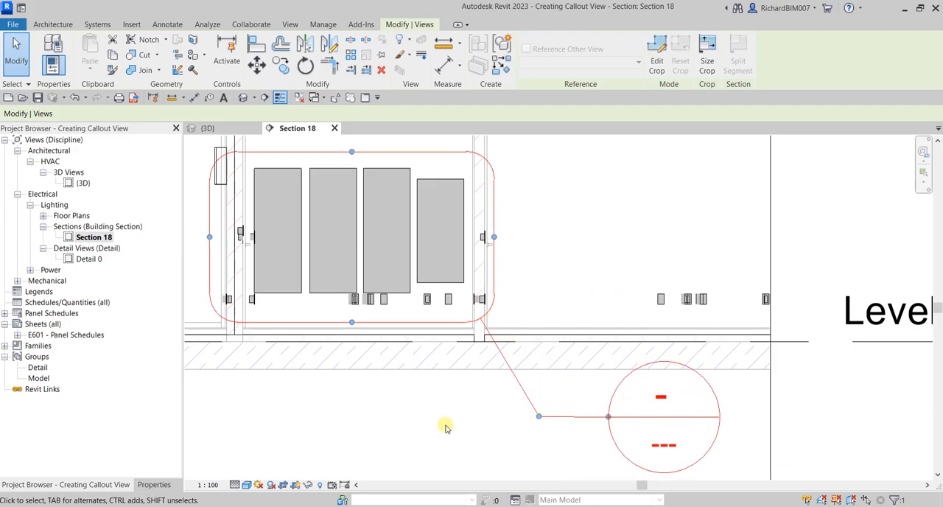
{"action": "scroll", "coordinate": [490, 405], "scroll_direction": "down", "scroll_amount": 2}
{"action": "scroll", "coordinate": [585, 417], "scroll_direction": "up", "scroll_amount": 2}
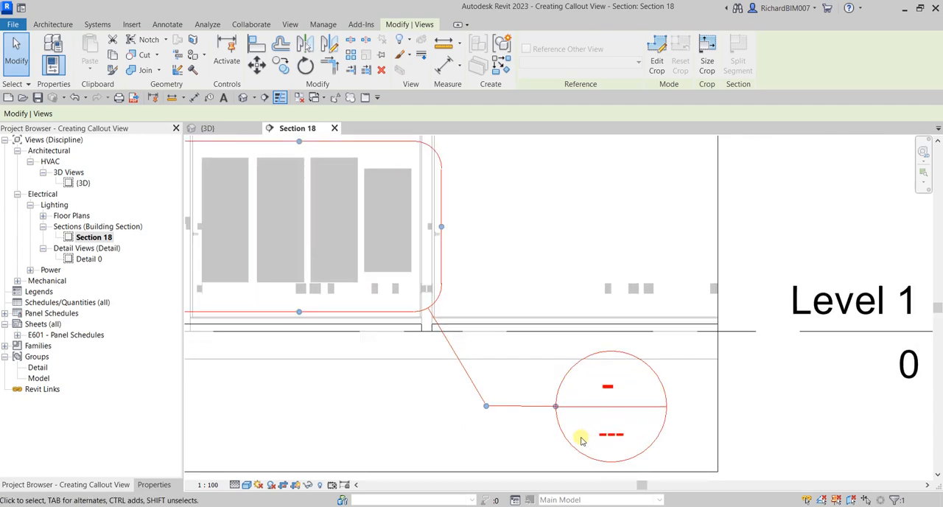
{"action": "left_click", "coordinate": [413, 414]}
Step: Examine the callout's boundary, leader and the detail and sheet number fields in its head
{"action": "scroll", "coordinate": [482, 386], "scroll_direction": "down", "scroll_amount": 3}
{"action": "middle_click_drag", "start_coordinate": [522, 390], "coordinate": [622, 368]}
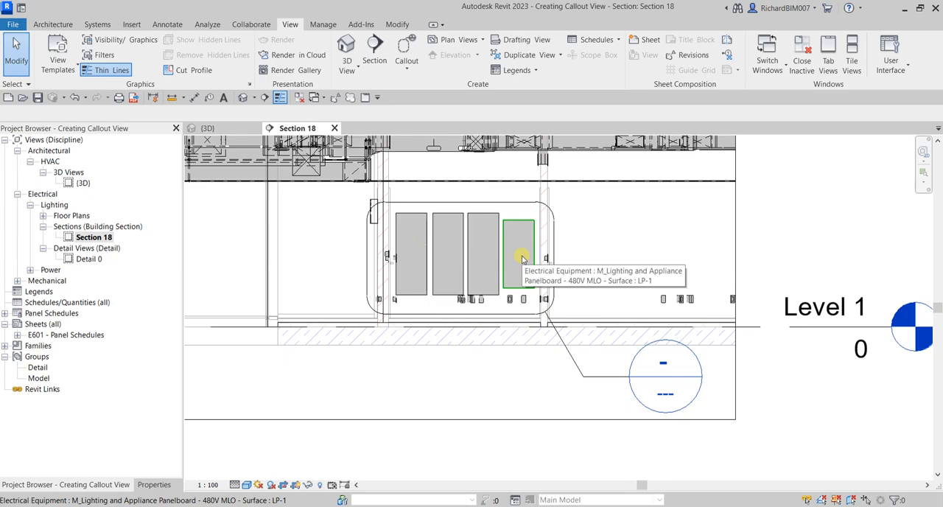
{"action": "scroll", "coordinate": [522, 257], "scroll_direction": "down", "scroll_amount": 2}
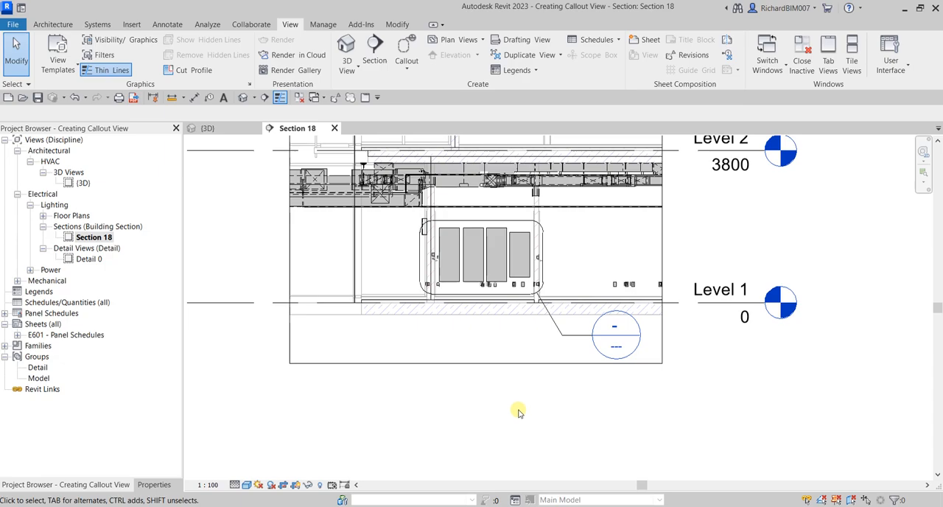
{"action": "scroll", "coordinate": [677, 309], "scroll_direction": "up", "scroll_amount": 4}
{"action": "scroll", "coordinate": [600, 405], "scroll_direction": "up", "scroll_amount": 2}
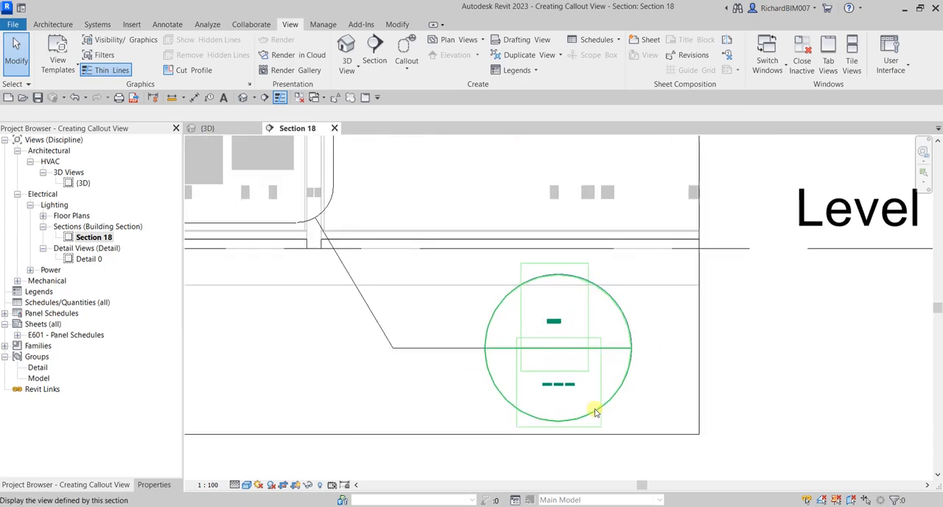
{"action": "middle_click_drag", "start_coordinate": [595, 411], "coordinate": [656, 393]}
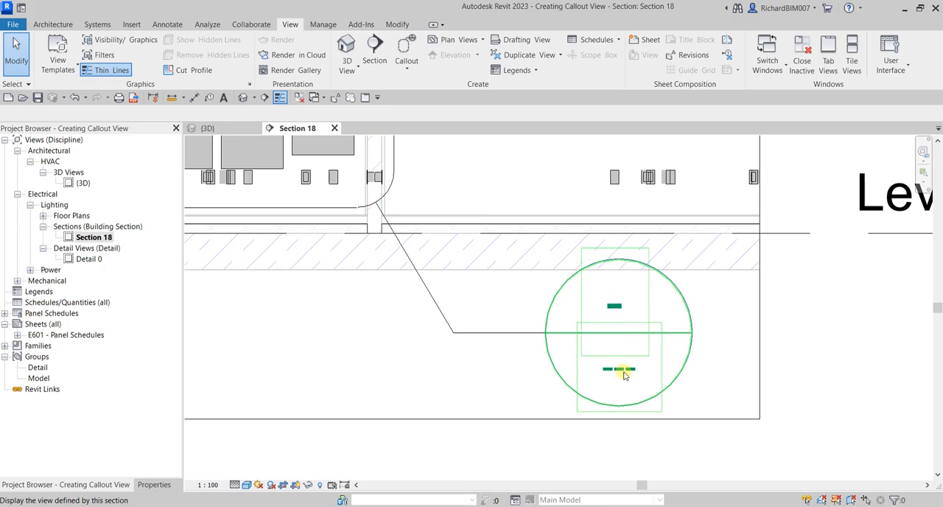
{"action": "scroll", "coordinate": [516, 335], "scroll_direction": "down", "scroll_amount": 3}
{"action": "middle_click_drag", "start_coordinate": [398, 297], "coordinate": [463, 371]}
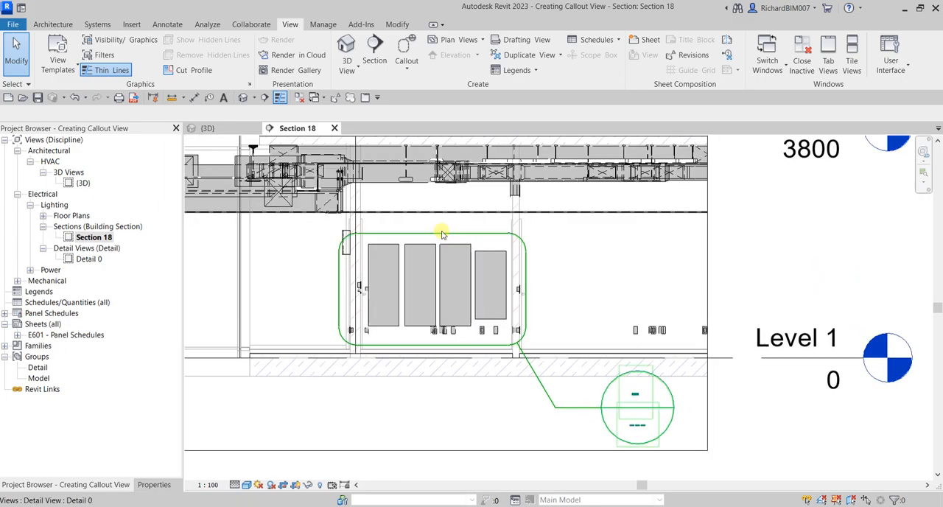
{"action": "key", "text": "ctrl"}
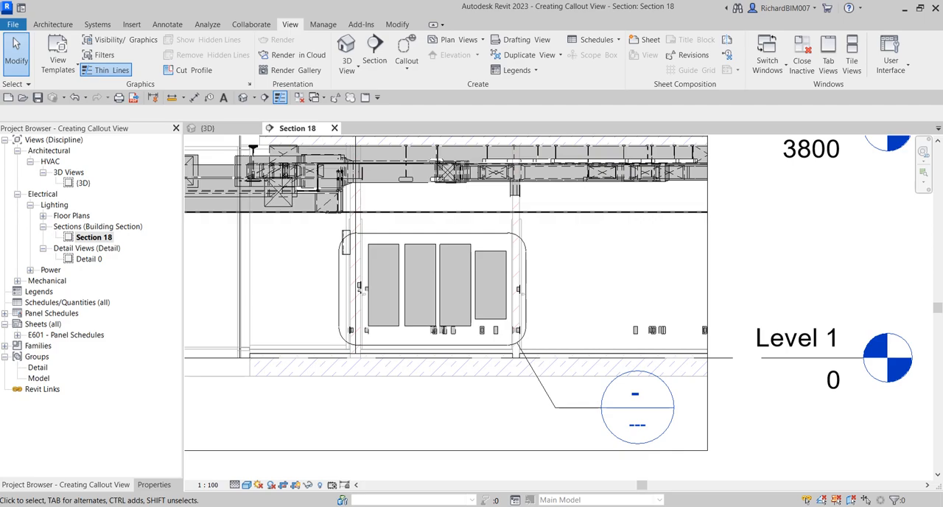
{"action": "key", "text": "ctrl"}
{"action": "left_click", "coordinate": [459, 234]}
{"action": "right_click", "coordinate": [458, 233]}
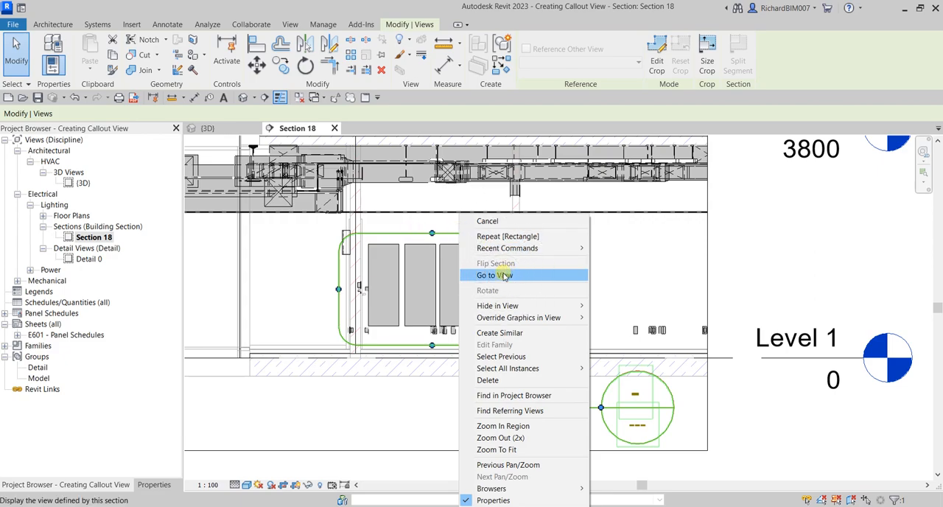
{"action": "left_click", "coordinate": [798, 271]}
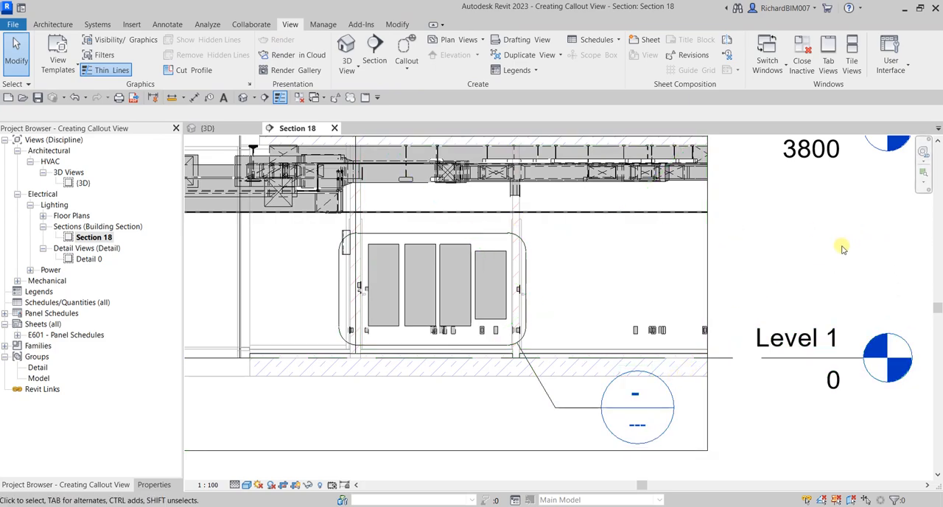
Step: Open the Detail 0 view from the callout head and locate it in the project browser
{"action": "scroll", "coordinate": [840, 243], "scroll_direction": "down", "scroll_amount": 1}
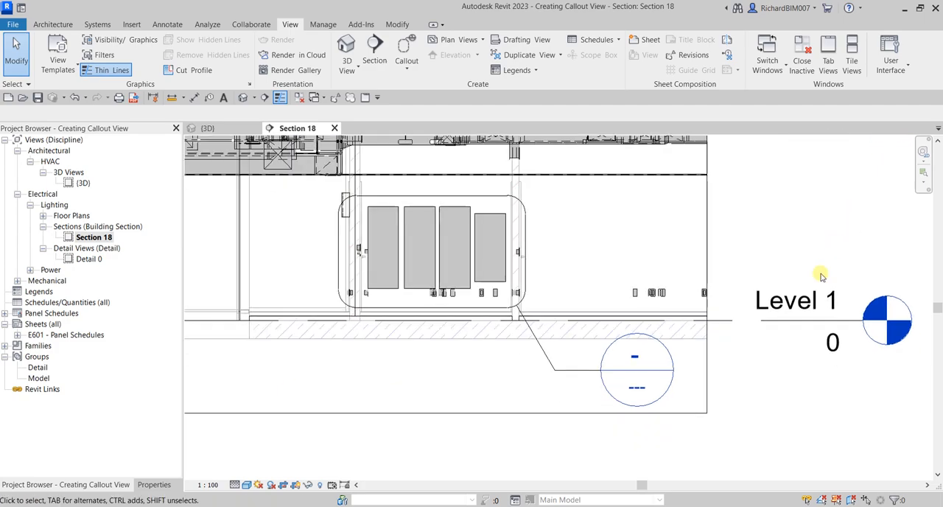
{"action": "double_click", "coordinate": [672, 360]}
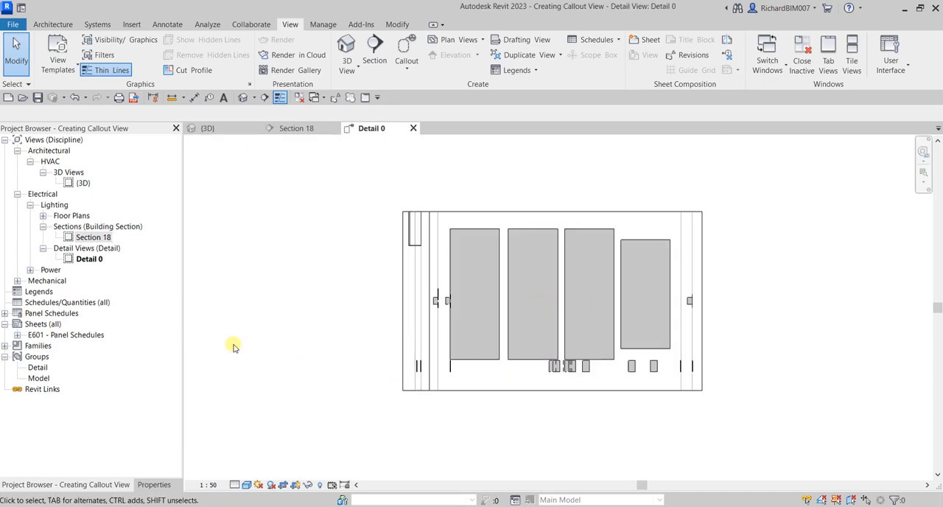
{"action": "left_click", "coordinate": [89, 259]}
{"action": "left_click", "coordinate": [88, 259]}
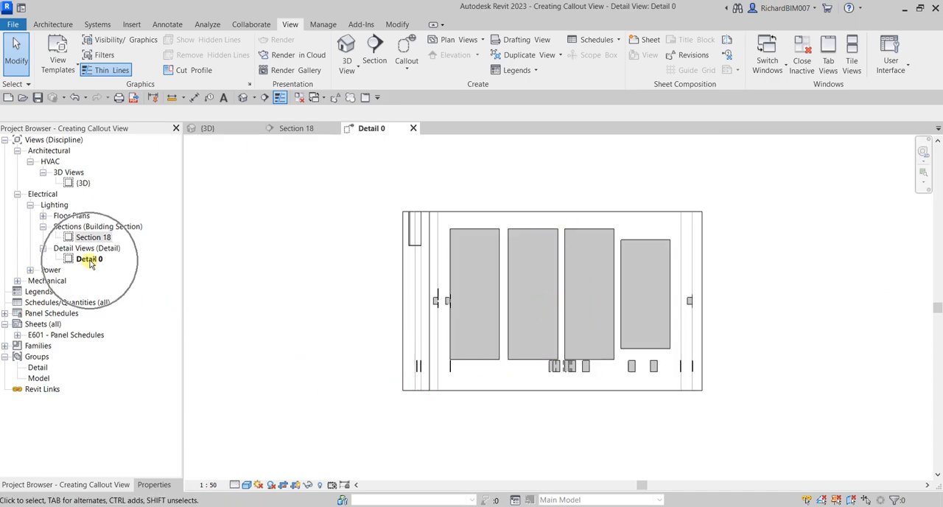
Step: Extend the Detail 0 crop region down past the Level 1 line and up to include the ceiling services above the panelboards
{"action": "scroll", "coordinate": [479, 356], "scroll_direction": "down", "scroll_amount": 2}
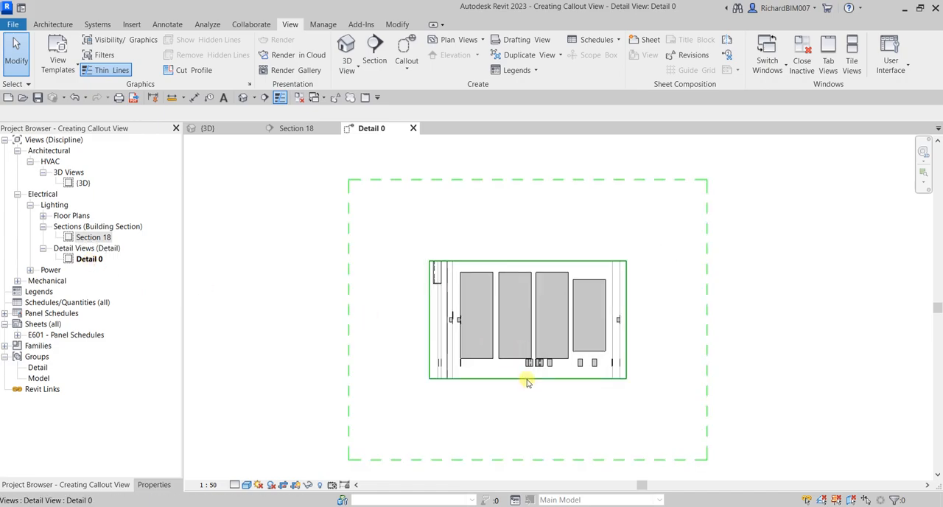
{"action": "left_click", "coordinate": [527, 378]}
{"action": "left_click_drag", "start_coordinate": [527, 379], "coordinate": [527, 420]}
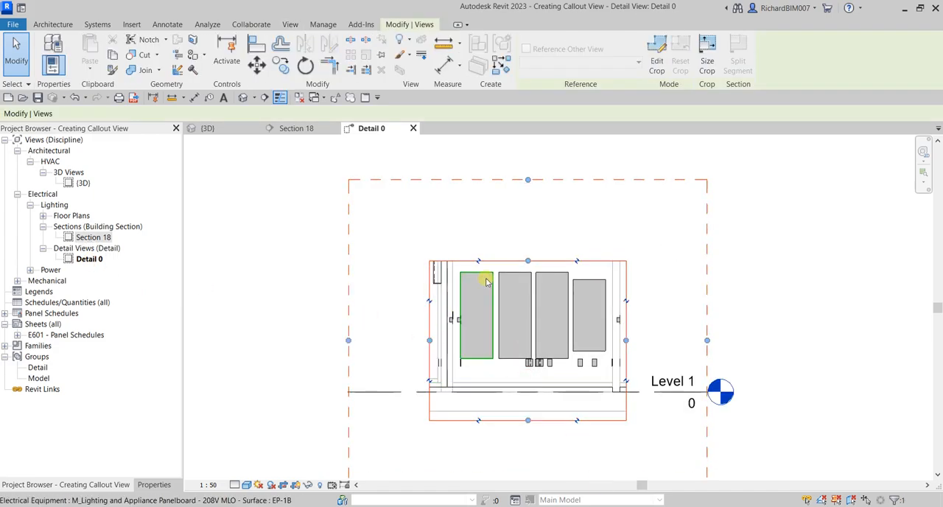
{"action": "left_click_drag", "start_coordinate": [530, 261], "coordinate": [527, 163]}
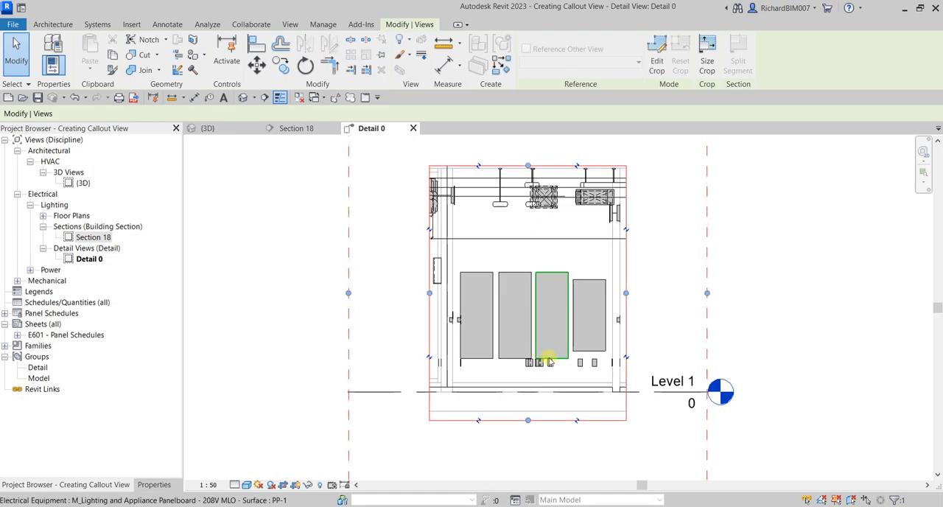
{"action": "left_click", "coordinate": [236, 275]}
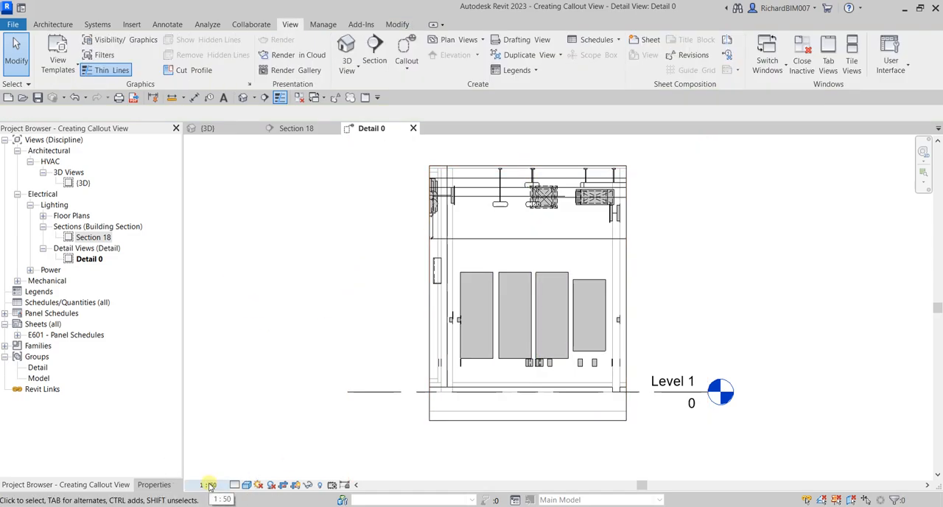
Step: Set the Detail 0 view's discipline to Coordination
{"action": "left_click", "coordinate": [153, 485]}
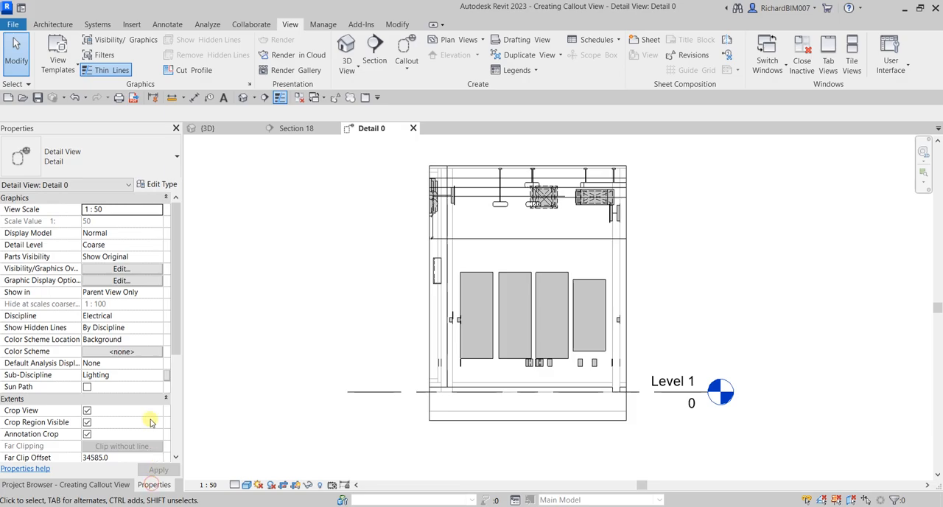
{"action": "left_click", "coordinate": [248, 485]}
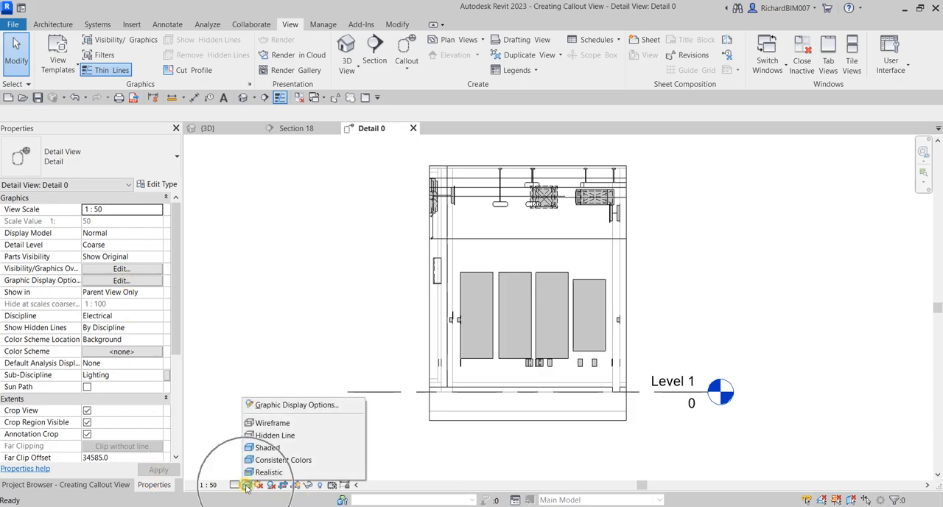
{"action": "left_click", "coordinate": [268, 448]}
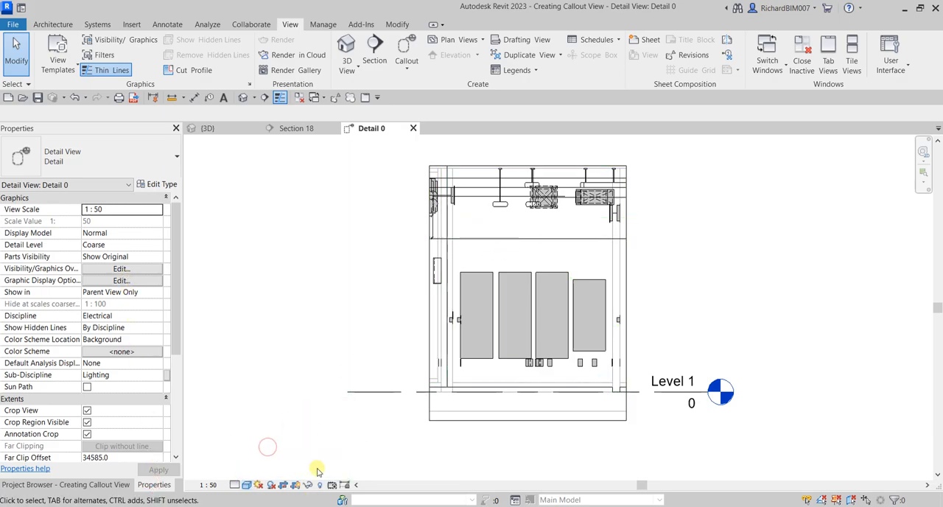
{"action": "left_click", "coordinate": [138, 315]}
{"action": "left_click", "coordinate": [157, 317]}
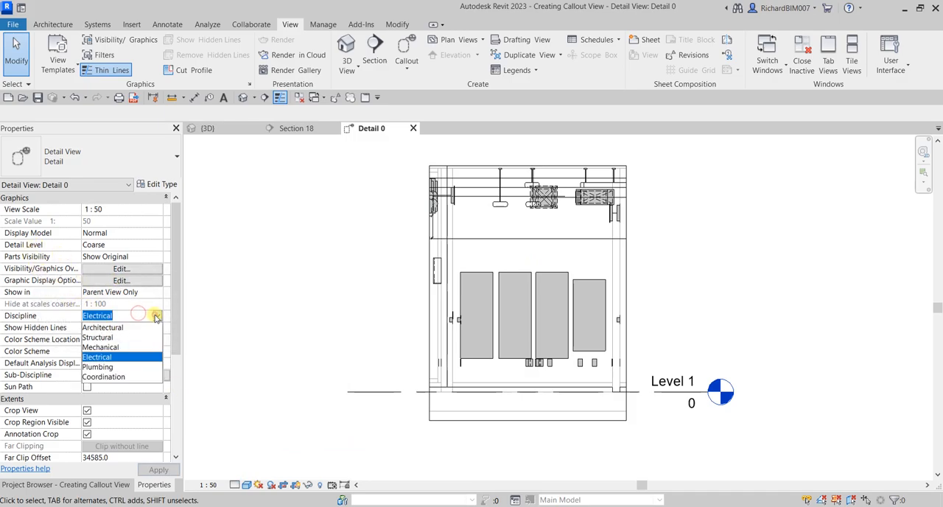
{"action": "left_click", "coordinate": [115, 377]}
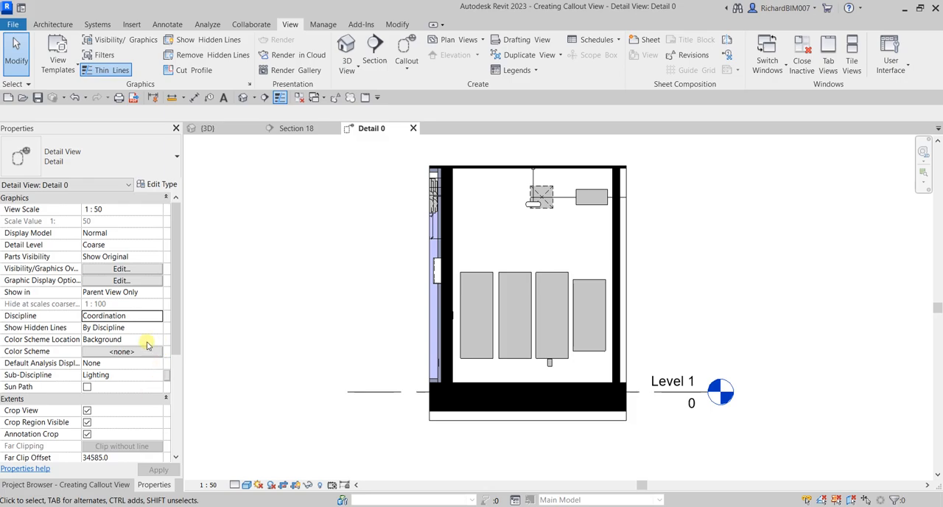
Step: Switch the Detail 0 view's discipline back to Electrical
{"action": "left_click", "coordinate": [151, 316]}
{"action": "left_click", "coordinate": [152, 315]}
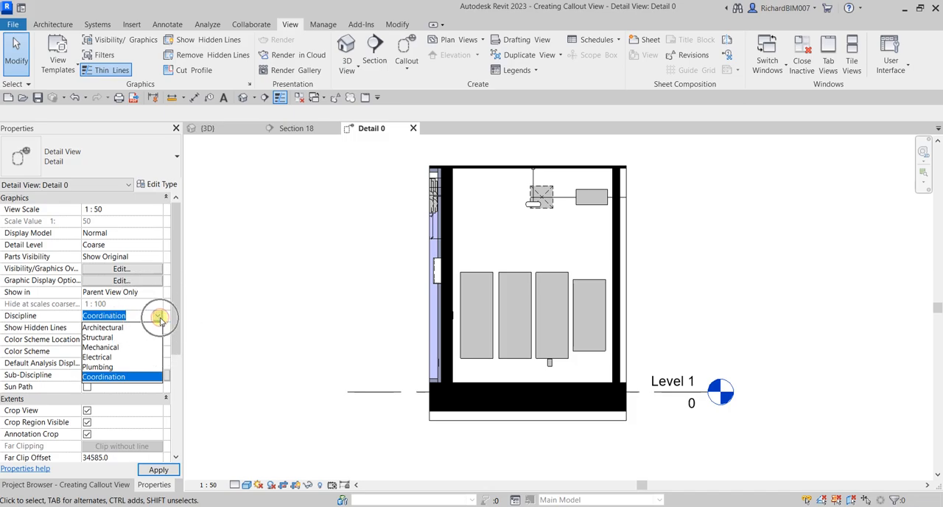
{"action": "left_click", "coordinate": [98, 357]}
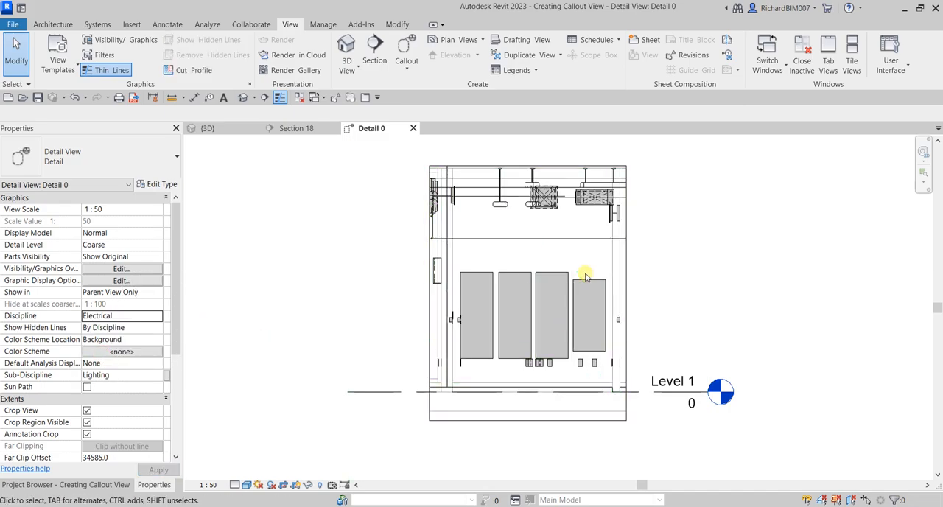
Step: Raise the lower edge of the Detail 0 crop region to just below the Level 1 line
{"action": "left_click", "coordinate": [527, 421]}
{"action": "left_click_drag", "start_coordinate": [527, 422], "coordinate": [528, 403]}
{"action": "scroll", "coordinate": [671, 385], "scroll_direction": "down", "scroll_amount": 2}
{"action": "left_click", "coordinate": [811, 304]}
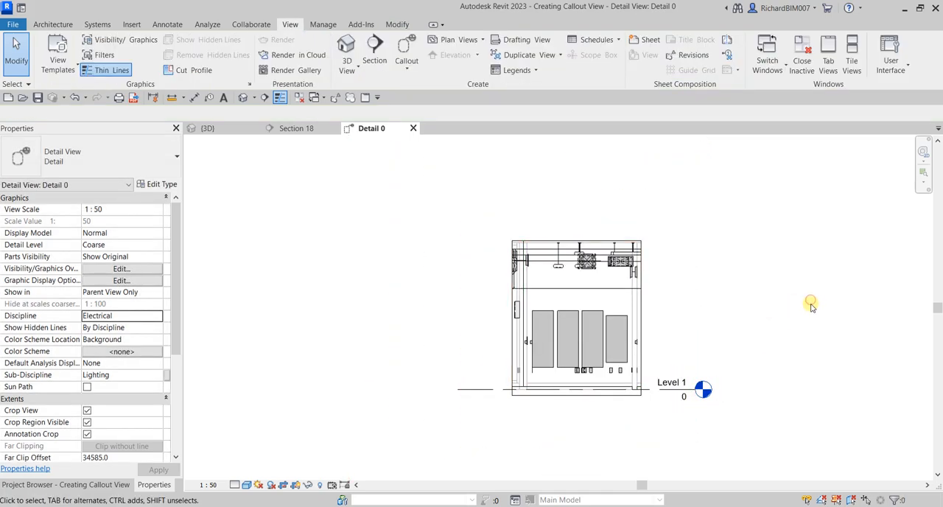
{"action": "scroll", "coordinate": [560, 342], "scroll_direction": "up", "scroll_amount": 5}
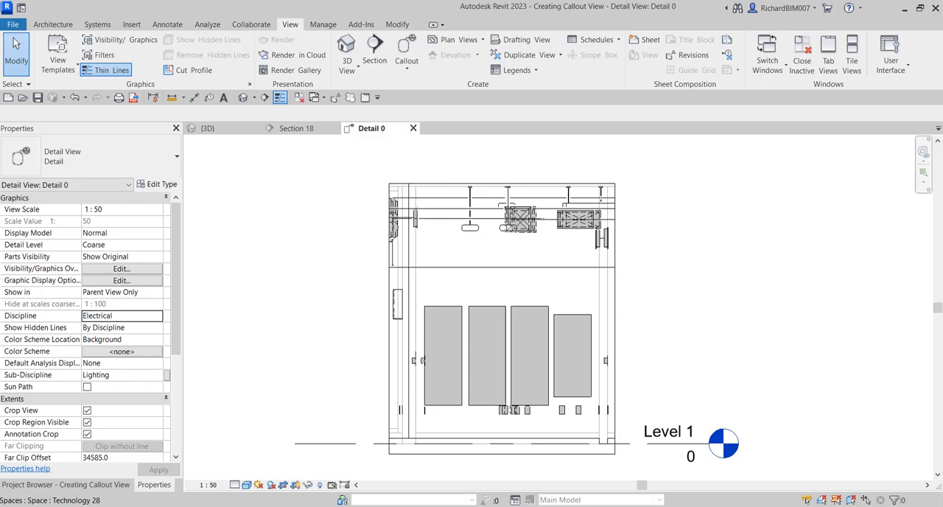
Step: Open sheet E601 - Panel Schedules and place the Detail 0 view on it beside the panel schedule
{"action": "left_click", "coordinate": [96, 483]}
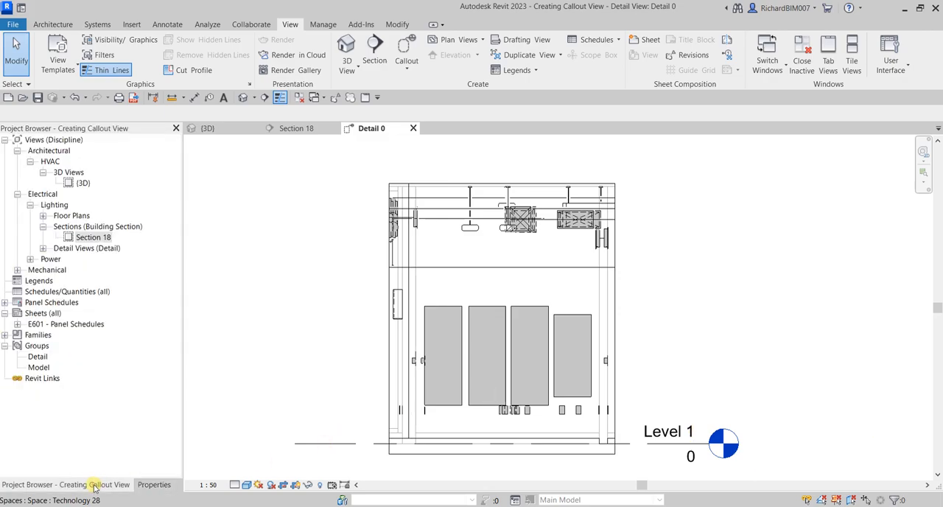
{"action": "double_click", "coordinate": [41, 325]}
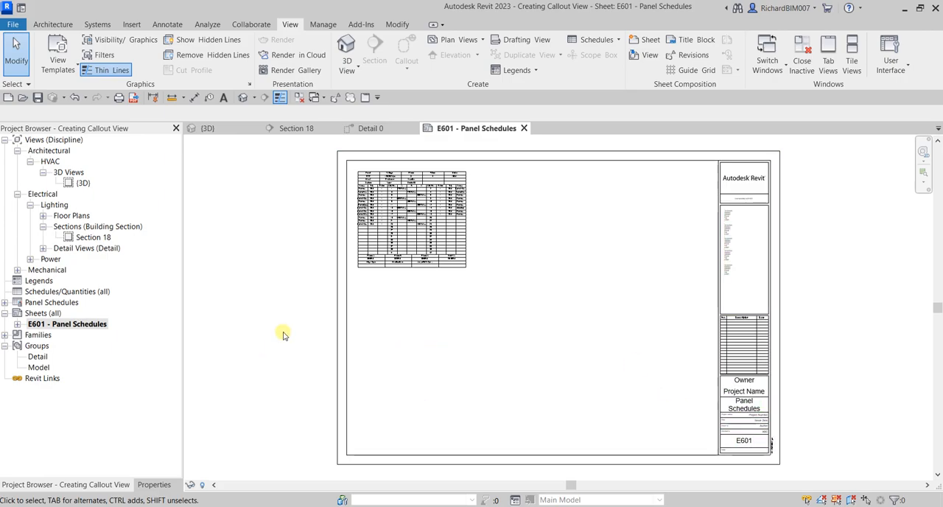
{"action": "left_click", "coordinate": [44, 248]}
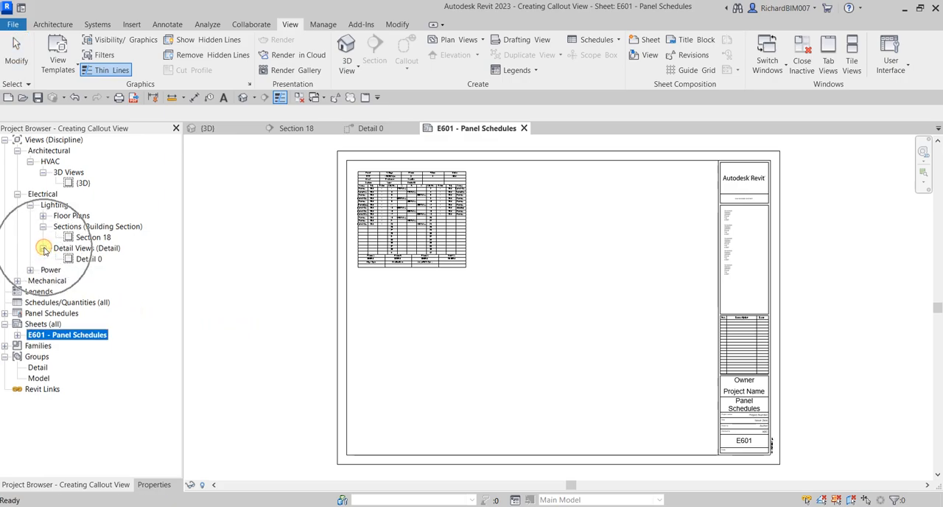
{"action": "key", "text": "ctrl"}
{"action": "key", "text": "ctrl"}
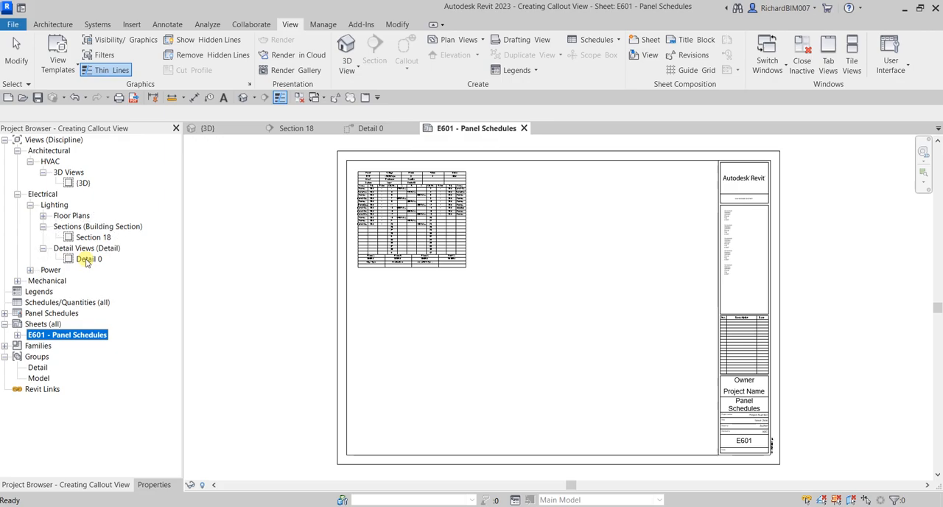
{"action": "key", "text": "ctrl"}
{"action": "key", "text": "ctrl"}
{"action": "left_click", "coordinate": [86, 259]}
{"action": "left_click_drag", "start_coordinate": [111, 251], "coordinate": [597, 337]}
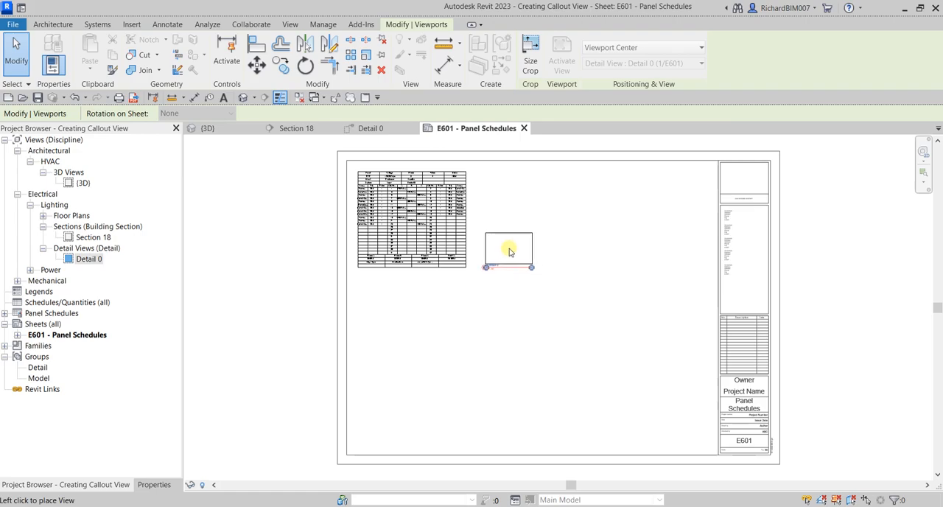
{"action": "left_click", "coordinate": [510, 252]}
{"action": "left_click", "coordinate": [236, 354]}
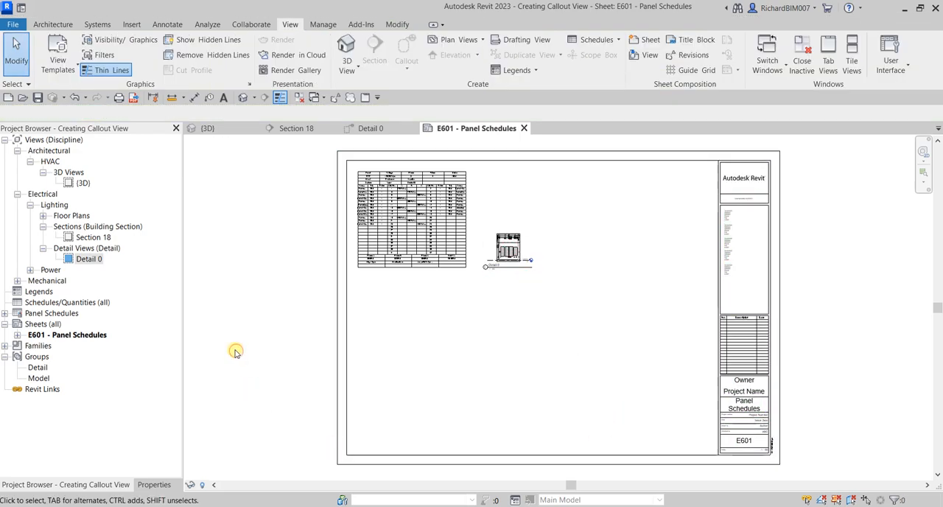
Step: Examine the placed Detail 0 viewport on the sheet, including its title, detail number and scale
{"action": "left_click", "coordinate": [121, 283]}
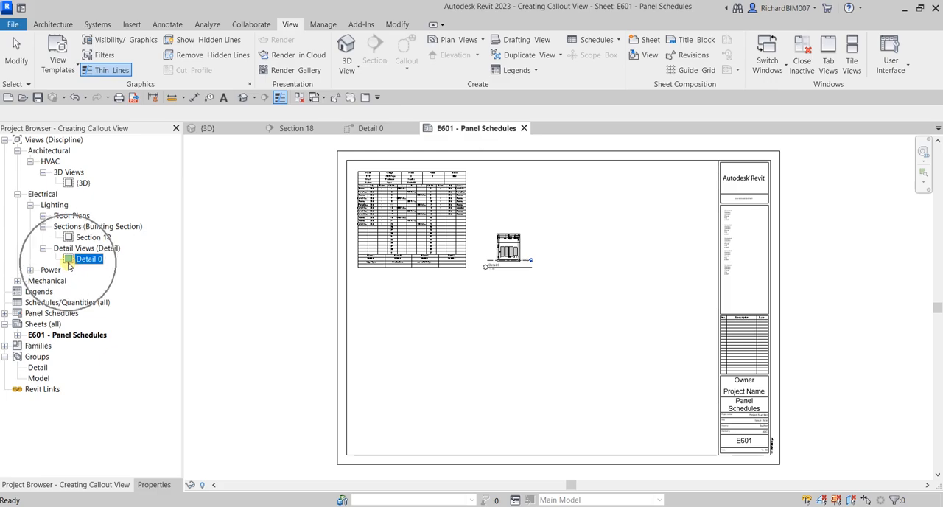
{"action": "left_click", "coordinate": [225, 320]}
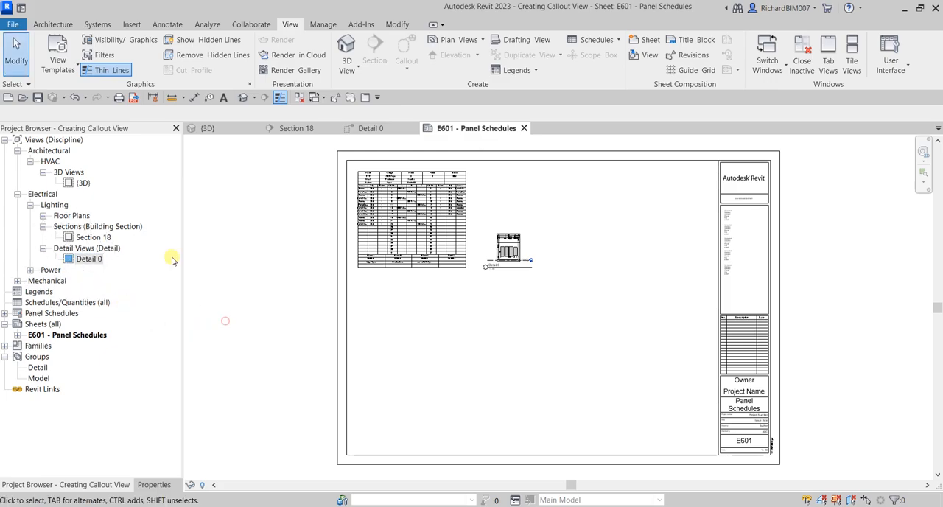
{"action": "key", "text": "ctrl"}
{"action": "key", "text": "ctrl"}
{"action": "key", "text": "ctrl"}
{"action": "key", "text": "ctrl"}
{"action": "left_click", "coordinate": [586, 365]}
{"action": "key", "text": "ctrl"}
{"action": "scroll", "coordinate": [514, 221], "scroll_direction": "up", "scroll_amount": 5}
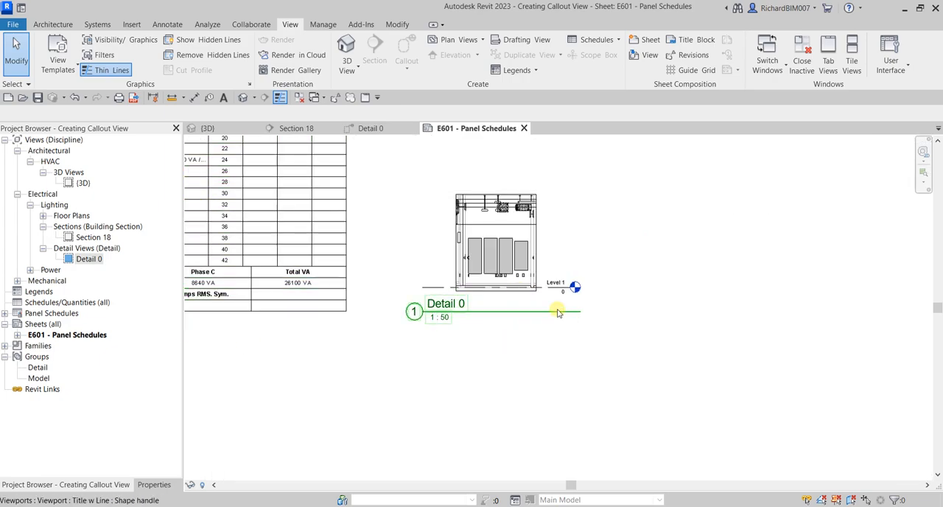
Step: Open the Detail 0 view and set its scale to 1 : 25
{"action": "double_click", "coordinate": [87, 259]}
{"action": "key", "text": "ctrl"}
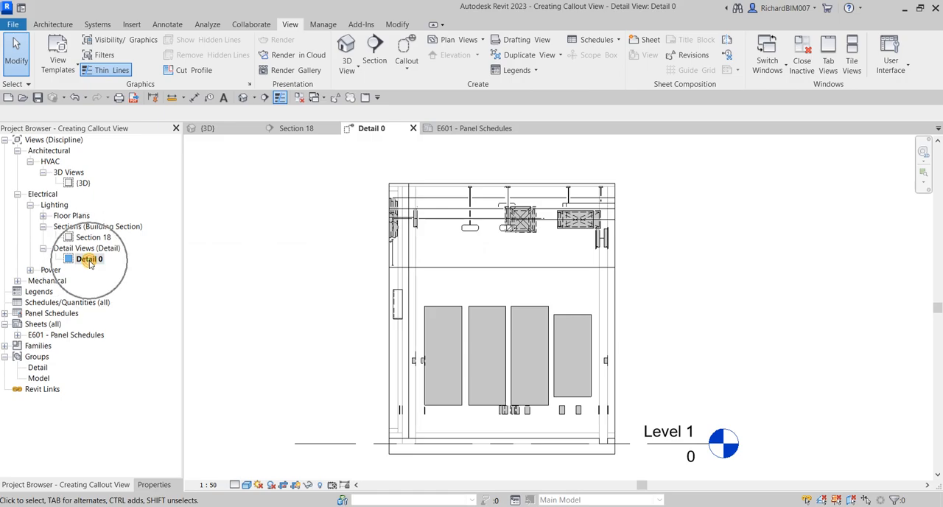
{"action": "left_click", "coordinate": [209, 484]}
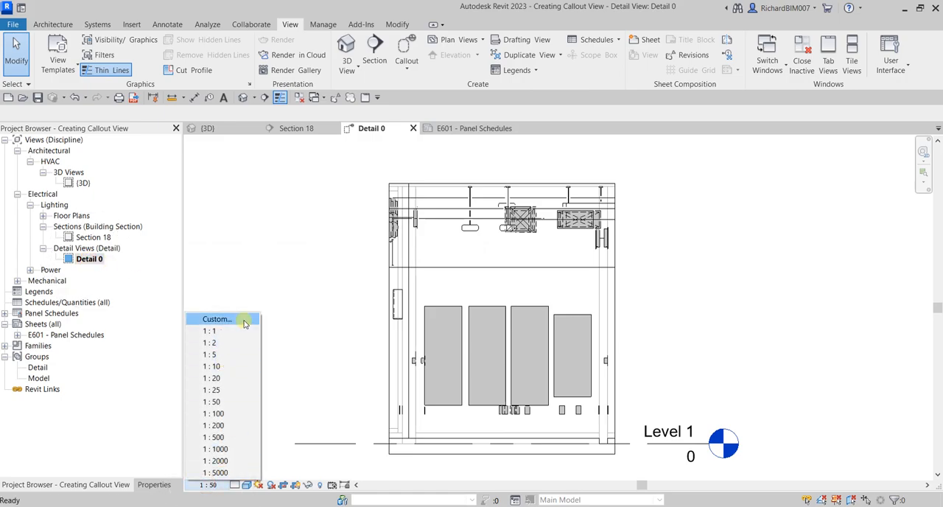
{"action": "left_click", "coordinate": [227, 391]}
{"action": "scroll", "coordinate": [497, 312], "scroll_direction": "down", "scroll_amount": 1}
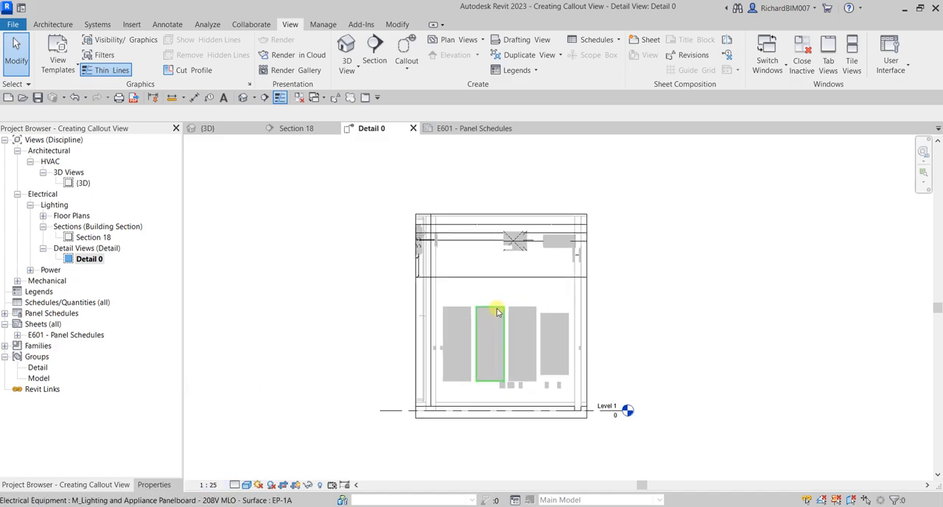
Step: Return to sheet E601 and move the Detail 0 view title up and across so it sits directly beneath the viewport
{"action": "left_click", "coordinate": [464, 131]}
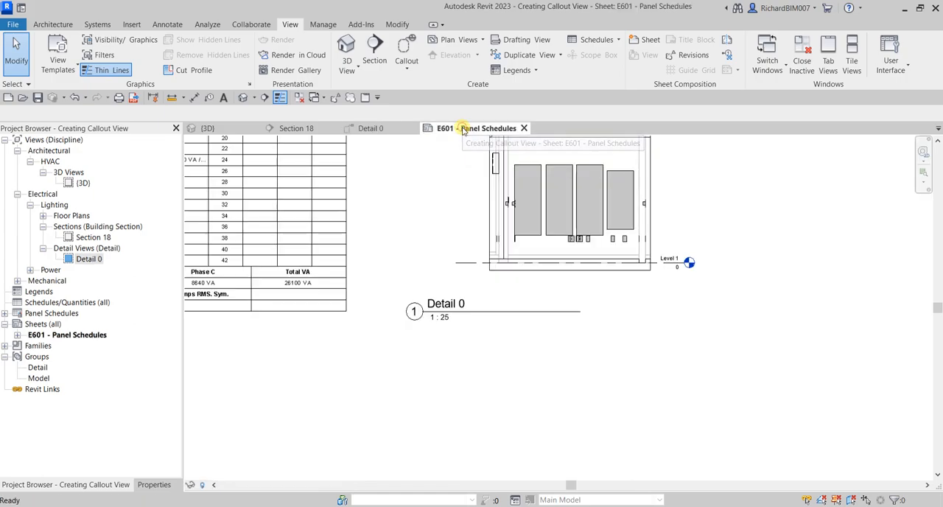
{"action": "scroll", "coordinate": [538, 291], "scroll_direction": "down", "scroll_amount": 3}
{"action": "scroll", "coordinate": [560, 303], "scroll_direction": "up", "scroll_amount": 3}
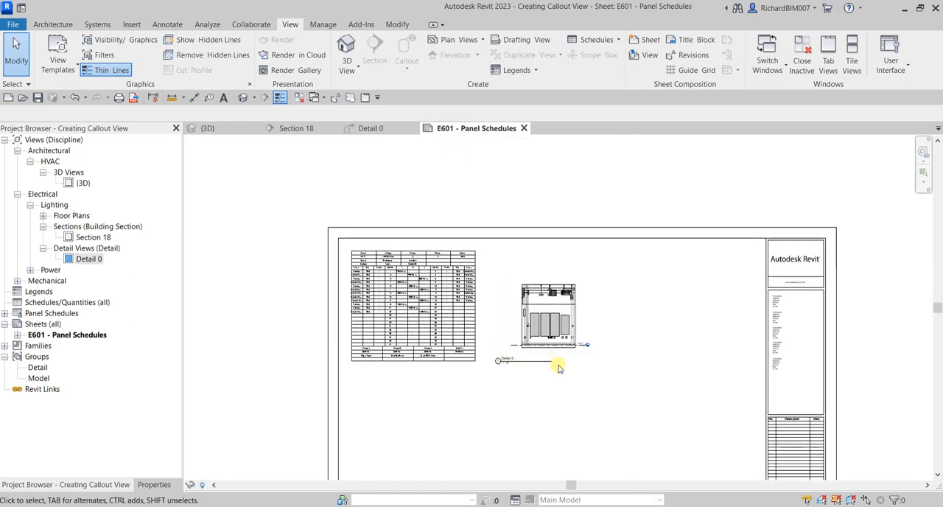
{"action": "left_click", "coordinate": [529, 357]}
{"action": "left_click_drag", "start_coordinate": [530, 357], "coordinate": [549, 343]}
{"action": "left_click", "coordinate": [562, 371]}
{"action": "scroll", "coordinate": [555, 379], "scroll_direction": "up", "scroll_amount": 2}
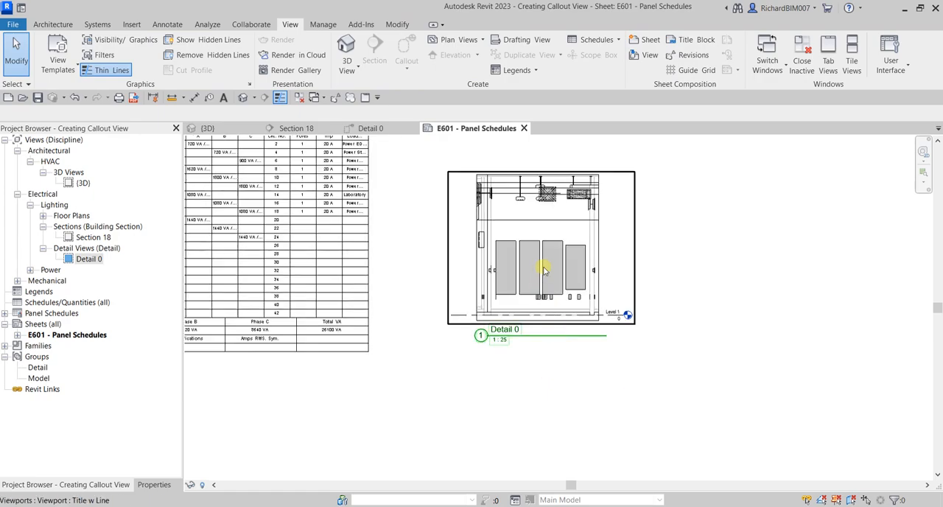
Step: Move the Detail 0 viewport closer to the panel schedule, with its lower edge level with the schedule's
{"action": "left_click", "coordinate": [559, 246]}
{"action": "left_click_drag", "start_coordinate": [561, 244], "coordinate": [495, 269]}
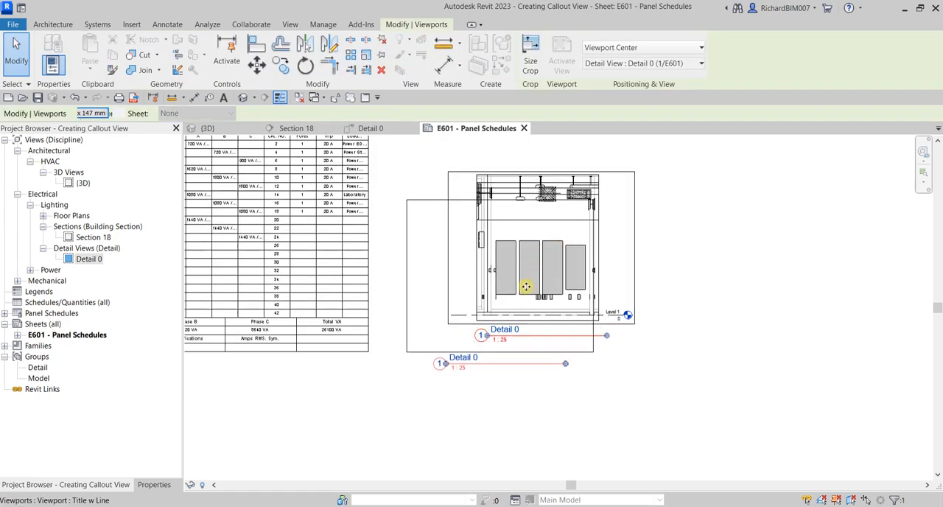
{"action": "left_click", "coordinate": [768, 469]}
Step: Move the Detail 0 view title well away from its viewport and place it back just beneath the drawing
{"action": "scroll", "coordinate": [538, 318], "scroll_direction": "up", "scroll_amount": 2}
{"action": "scroll", "coordinate": [538, 318], "scroll_direction": "up", "scroll_amount": 2}
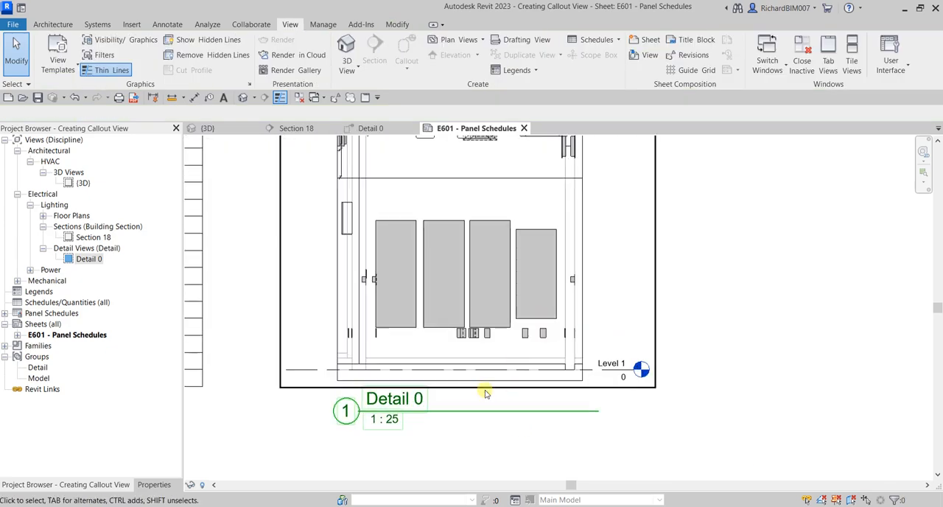
{"action": "scroll", "coordinate": [565, 358], "scroll_direction": "up", "scroll_amount": 1}
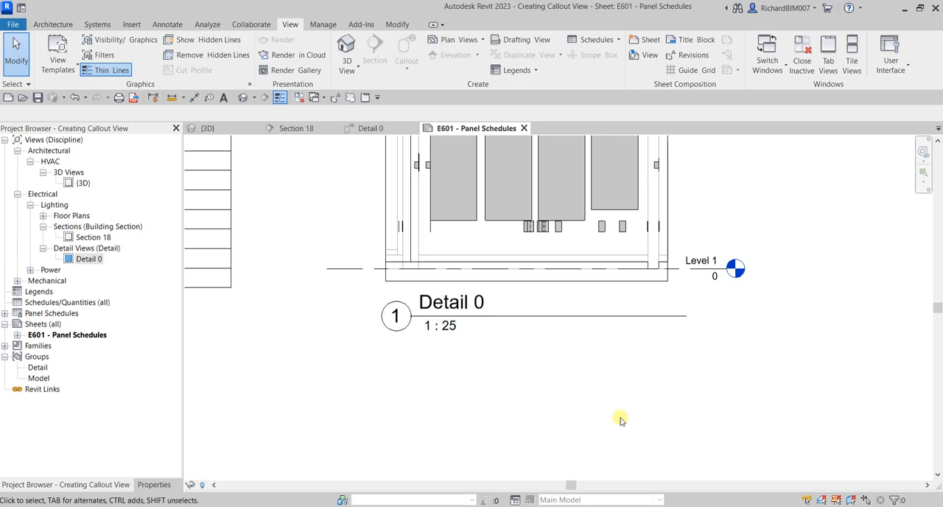
{"action": "left_click", "coordinate": [521, 318]}
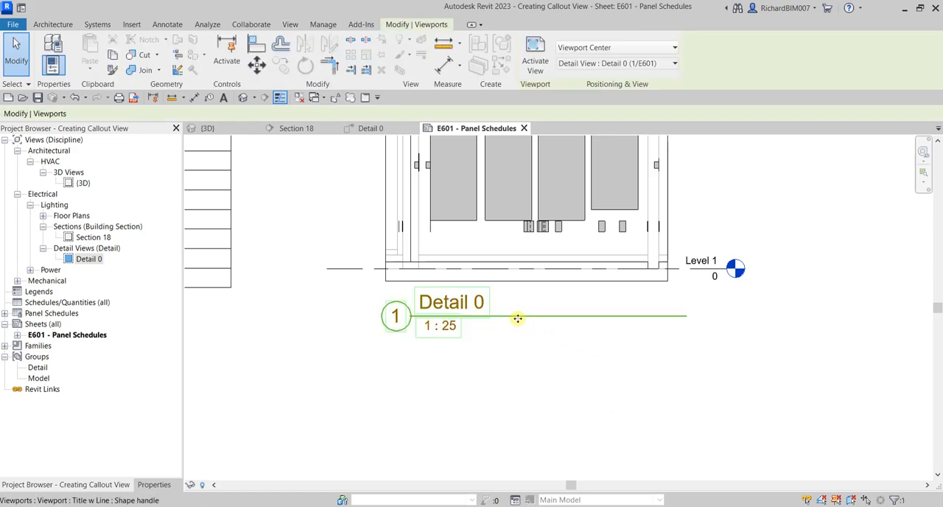
{"action": "left_click_drag", "start_coordinate": [498, 333], "coordinate": [387, 437]}
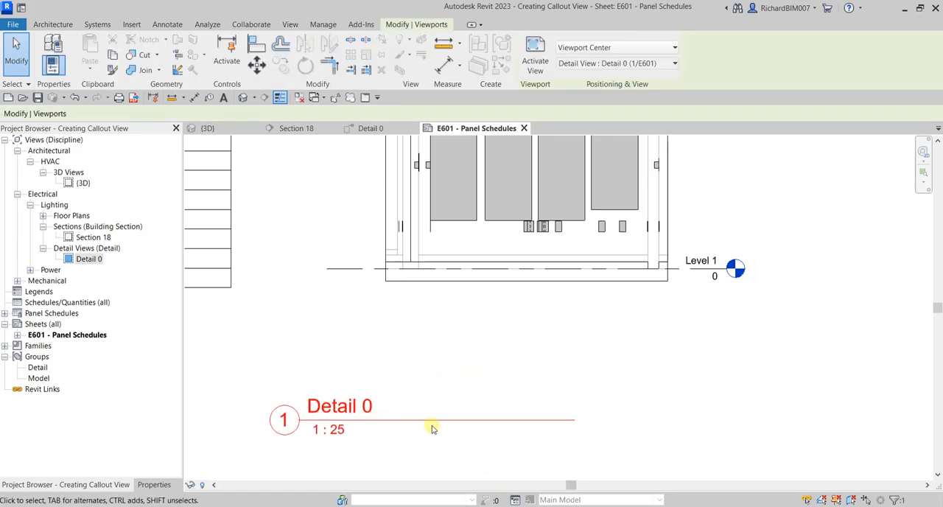
{"action": "left_click_drag", "start_coordinate": [435, 418], "coordinate": [509, 321]}
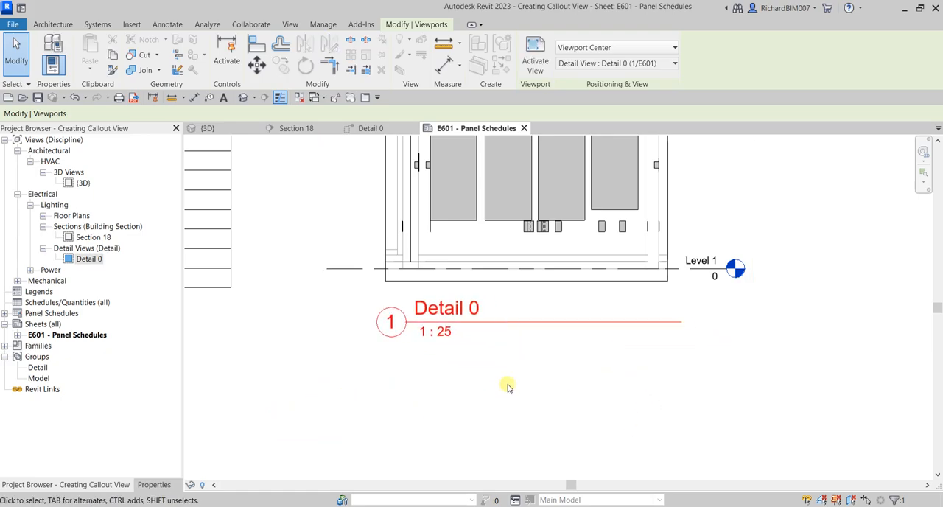
{"action": "left_click", "coordinate": [507, 386]}
Step: Move the Detail 0 viewport together with its title up on the sheet and nudge it slightly down
{"action": "scroll", "coordinate": [511, 441], "scroll_direction": "down", "scroll_amount": 4}
{"action": "middle_click_drag", "start_coordinate": [531, 334], "coordinate": [547, 240]}
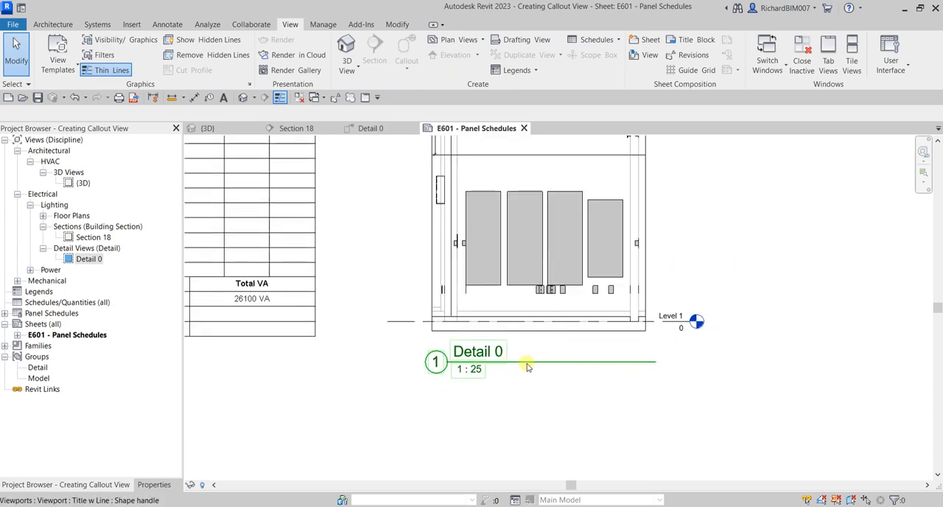
{"action": "scroll", "coordinate": [599, 425], "scroll_direction": "down", "scroll_amount": 3}
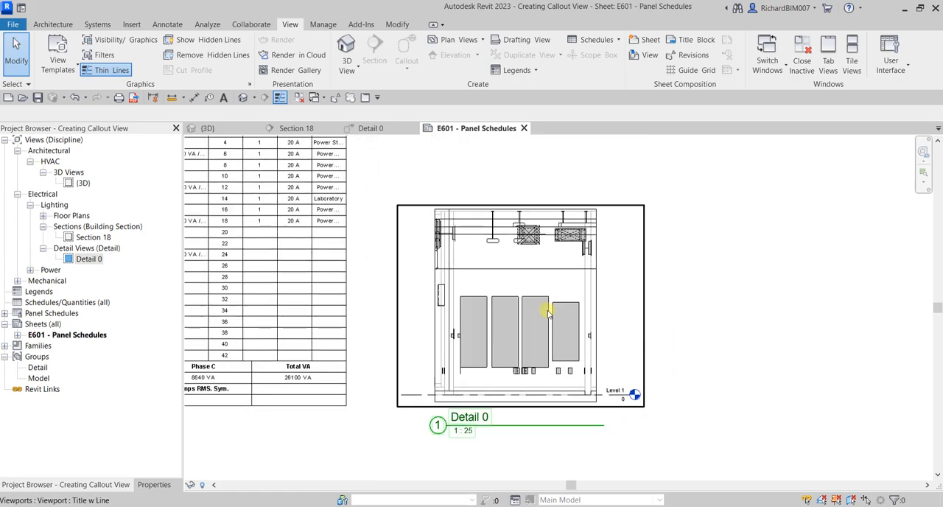
{"action": "left_click", "coordinate": [518, 314]}
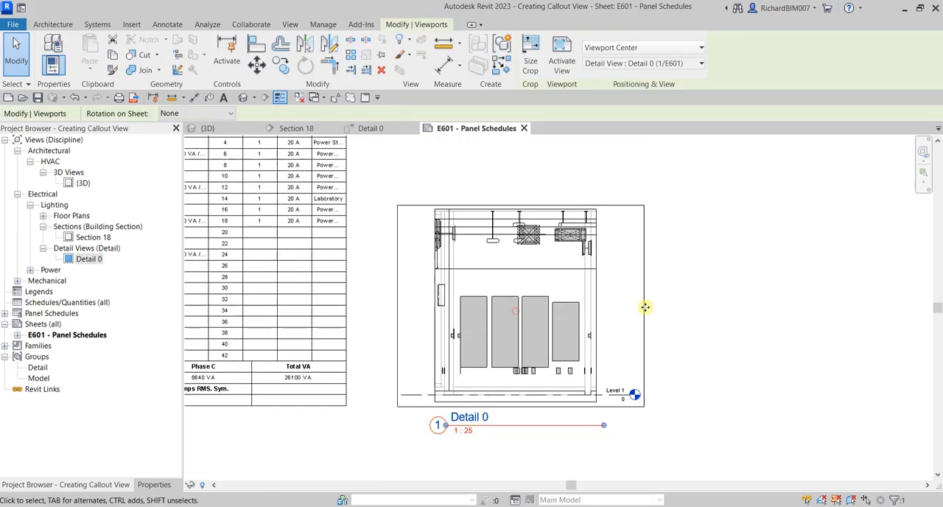
{"action": "left_click_drag", "start_coordinate": [547, 321], "coordinate": [557, 267]}
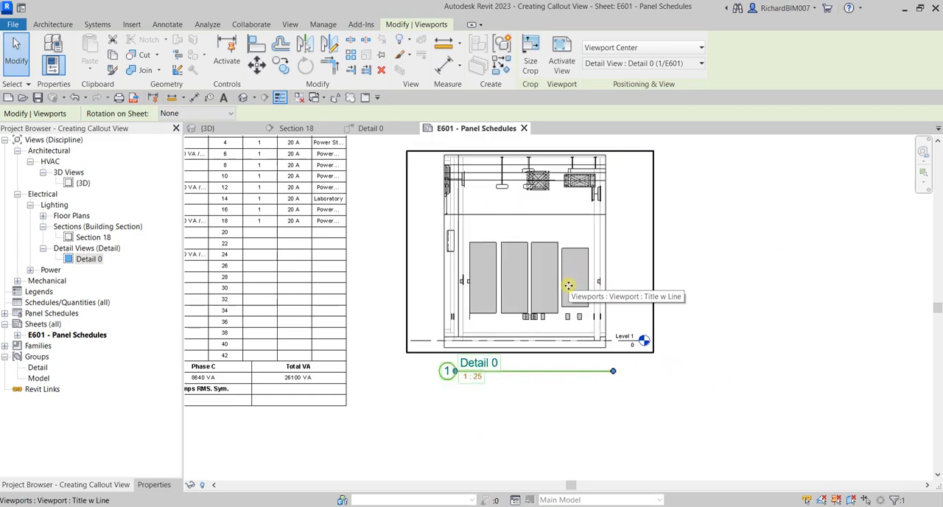
{"action": "key", "text": "Down"}
{"action": "key", "text": "Down"}
{"action": "key", "text": "Down"}
{"action": "key", "text": "Down"}
{"action": "key", "text": "Down"}
{"action": "key", "text": "Down"}
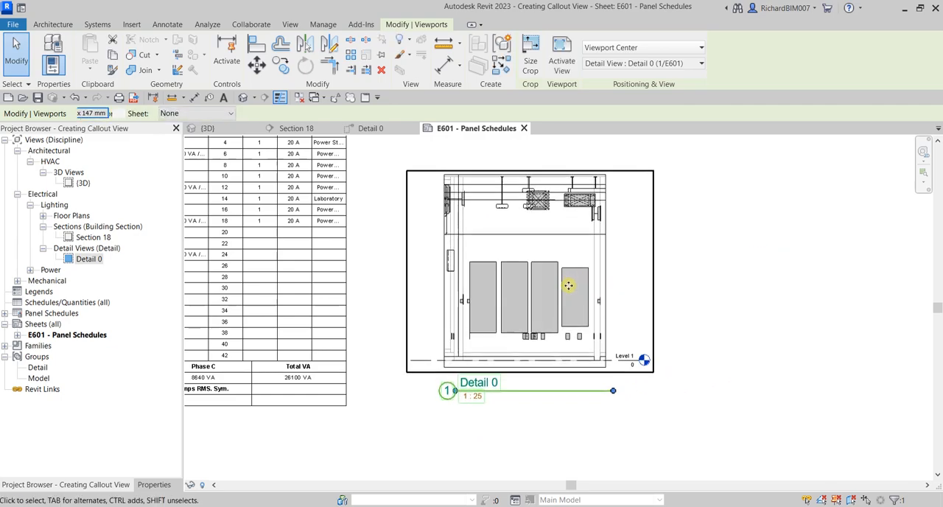
Step: Nudge the Detail 0 viewport with its title left and down, closer to the panel schedule and level with its lower edge
{"action": "key", "text": "Left"}
{"action": "key", "text": "Left"}
{"action": "key", "text": "Left"}
{"action": "key", "text": "Down"}
{"action": "key", "text": "Down"}
{"action": "key", "text": "Down"}
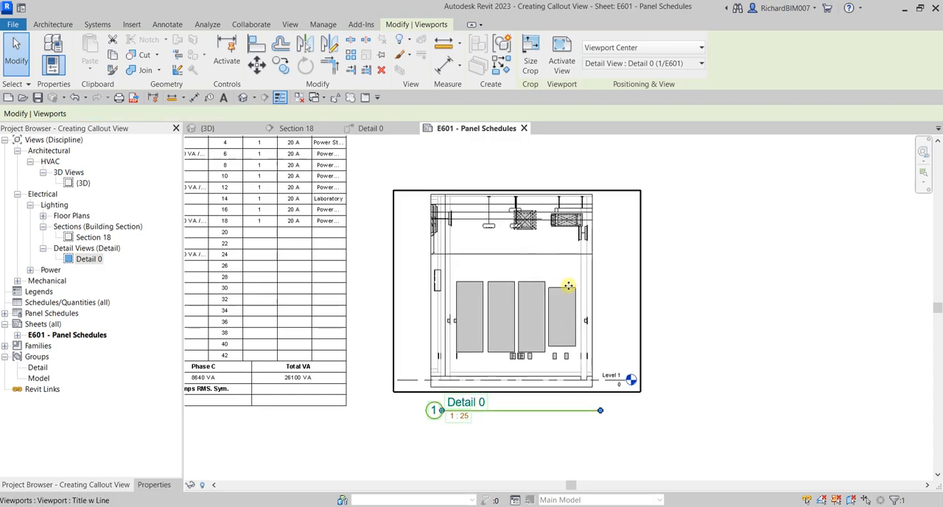
{"action": "key", "text": "Left"}
{"action": "key", "text": "Left"}
{"action": "key", "text": "Down"}
{"action": "key", "text": "Down"}
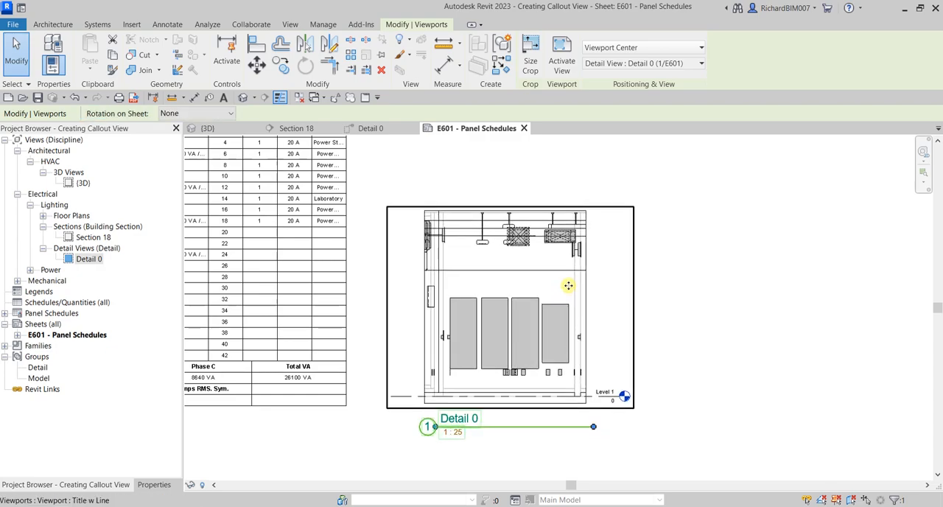
{"action": "key", "text": "Escape"}
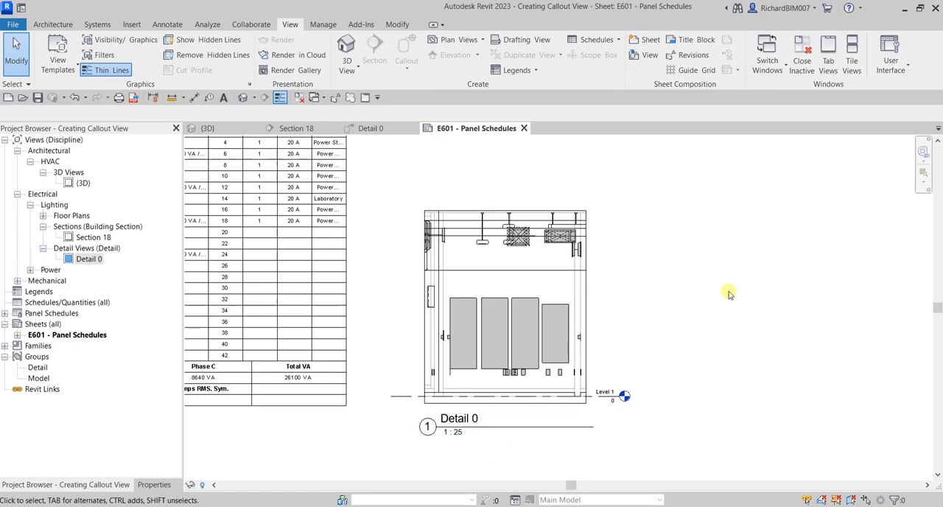
Step: Shorten the Detail 0 view title line so it ends just past the title text
{"action": "left_click", "coordinate": [530, 314]}
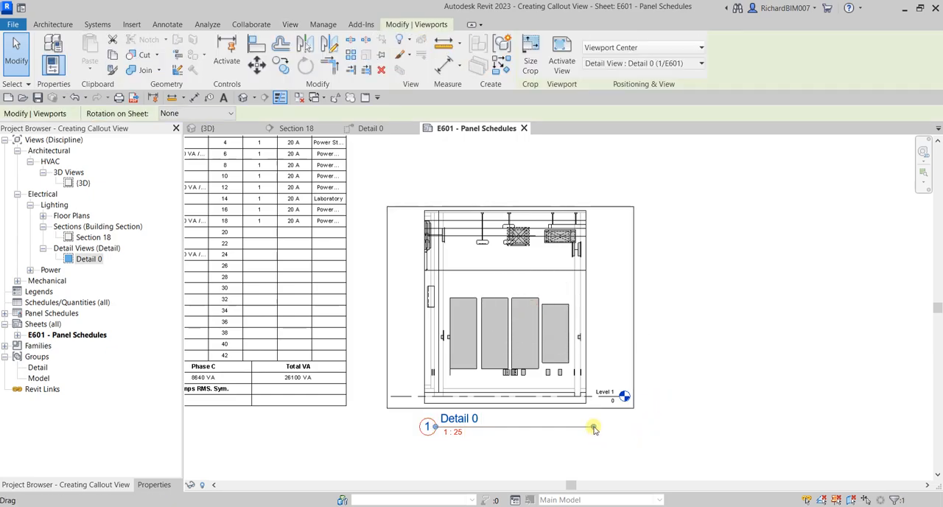
{"action": "left_click_drag", "start_coordinate": [593, 428], "coordinate": [594, 428]}
{"action": "left_click_drag", "start_coordinate": [567, 433], "coordinate": [488, 444]}
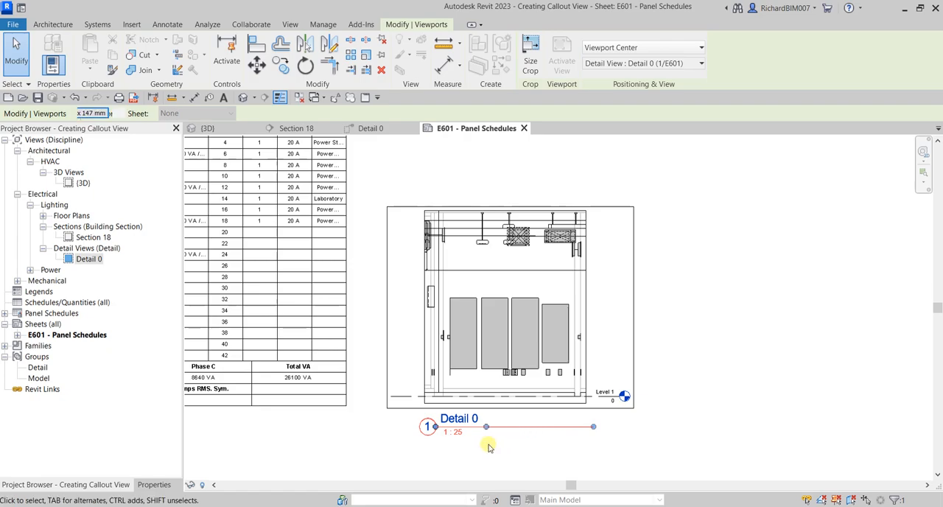
{"action": "left_click", "coordinate": [748, 378]}
{"action": "scroll", "coordinate": [749, 377], "scroll_direction": "up", "scroll_amount": 5}
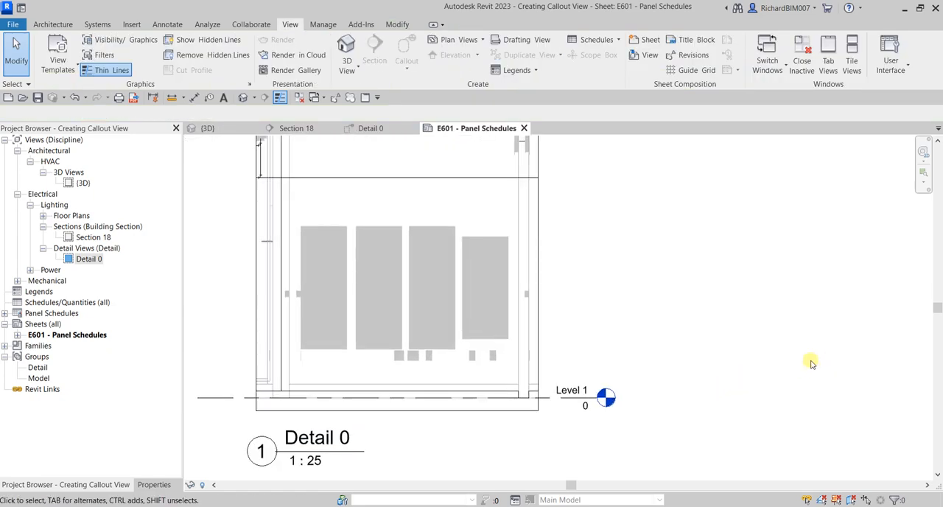
{"action": "middle_click", "coordinate": [573, 337]}
{"action": "middle_click", "coordinate": [572, 337]}
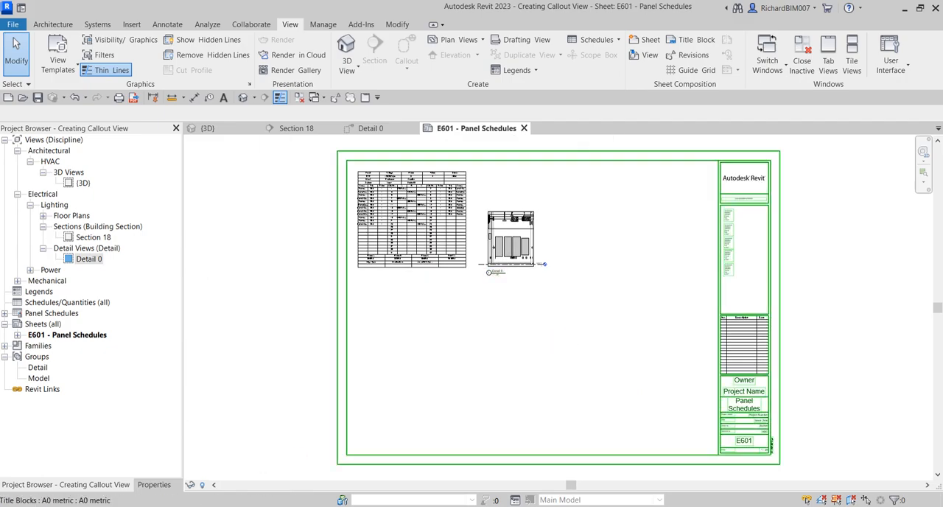
Step: Look through the properties of sheet E601 and the Detail 0 entry in the project browser for the view title setting
{"action": "left_click", "coordinate": [154, 484]}
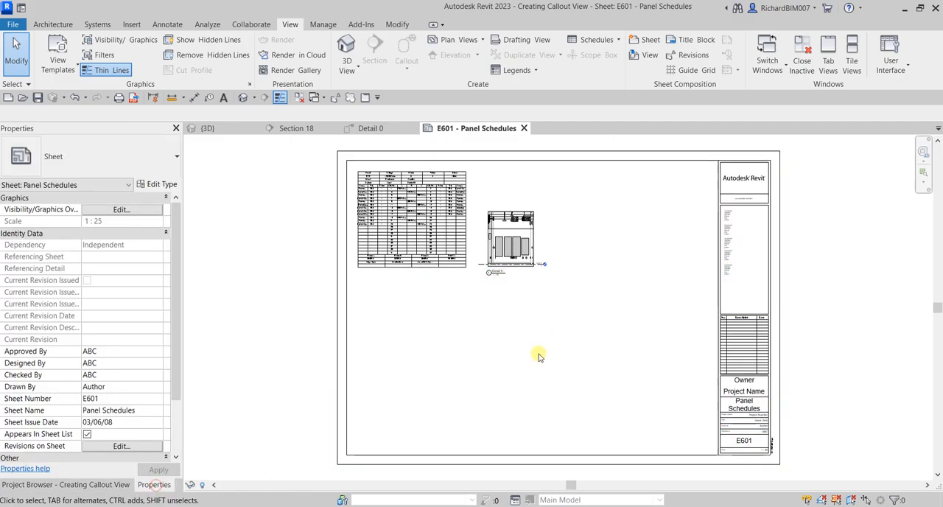
{"action": "scroll", "coordinate": [508, 267], "scroll_direction": "up", "scroll_amount": 2}
{"action": "scroll", "coordinate": [511, 269], "scroll_direction": "up", "scroll_amount": 5}
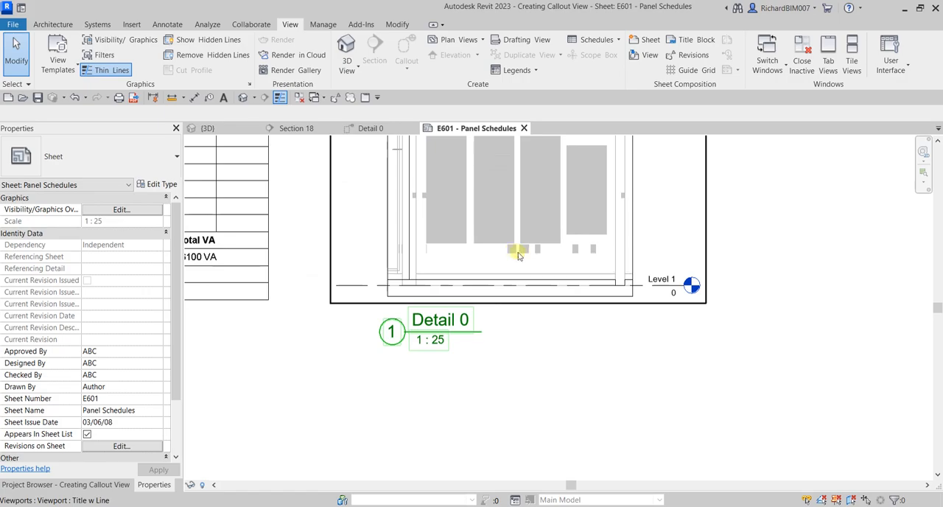
{"action": "left_click", "coordinate": [92, 485]}
{"action": "left_click", "coordinate": [90, 261]}
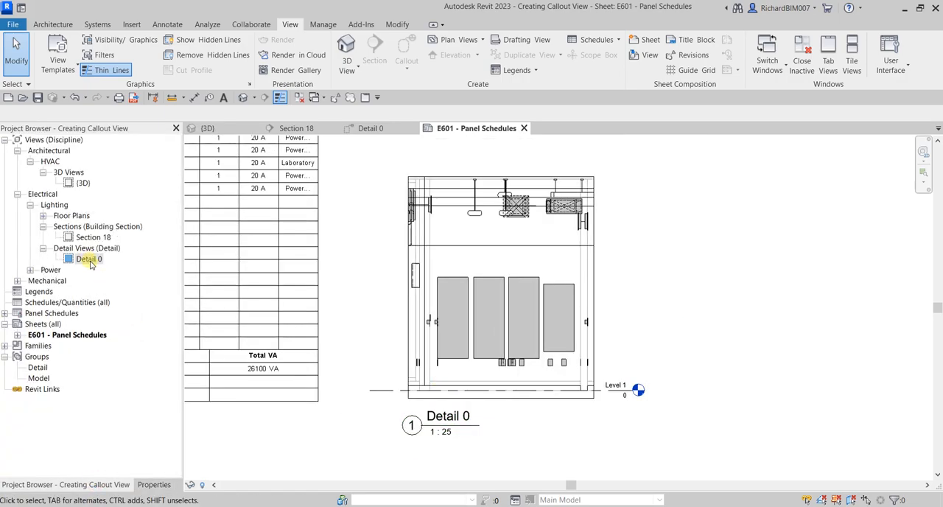
{"action": "left_click", "coordinate": [90, 262]}
{"action": "left_click", "coordinate": [153, 485]}
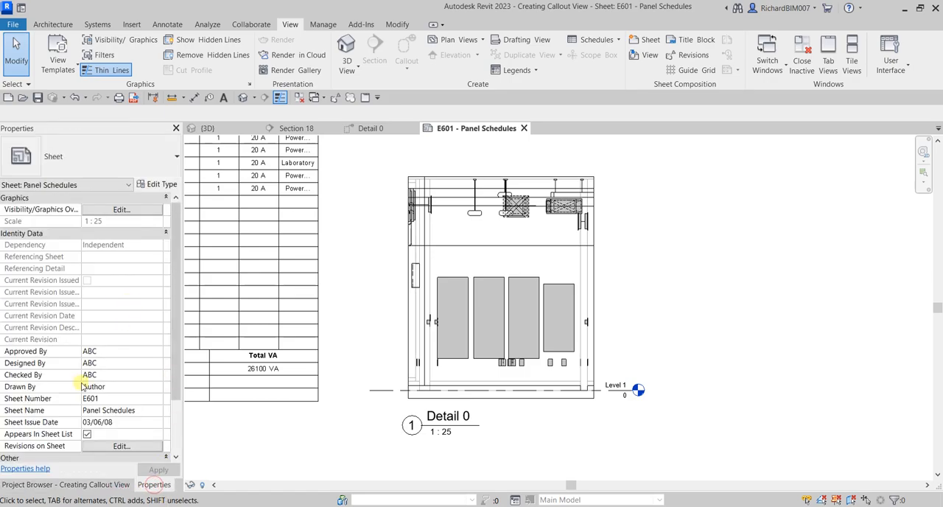
{"action": "scroll", "coordinate": [114, 332], "scroll_direction": "down", "scroll_amount": 3}
{"action": "left_click", "coordinate": [48, 364]}
{"action": "left_click", "coordinate": [599, 448]}
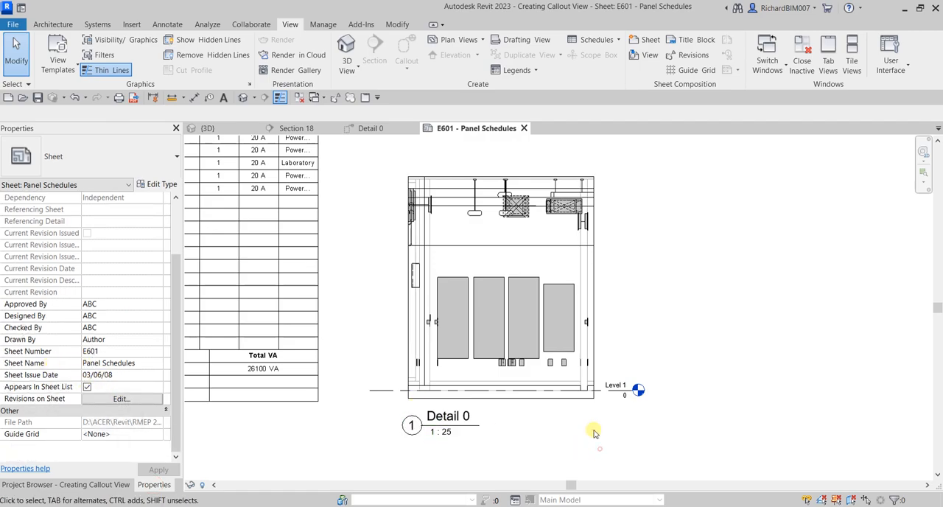
Step: Set the Detail 0 viewport's Title on Sheet to "Electrical Panels" and apply it
{"action": "left_click", "coordinate": [520, 346]}
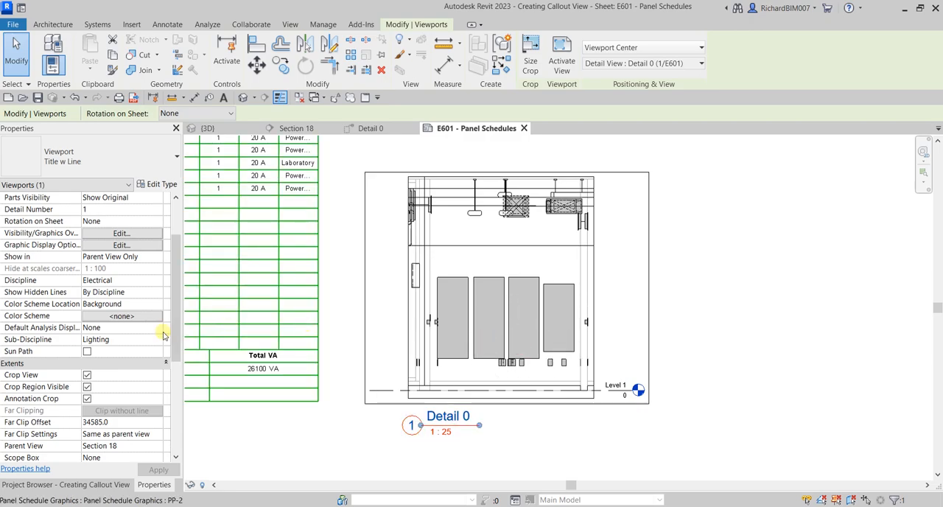
{"action": "scroll", "coordinate": [133, 356], "scroll_direction": "down", "scroll_amount": 3}
{"action": "scroll", "coordinate": [129, 363], "scroll_direction": "down", "scroll_amount": 2}
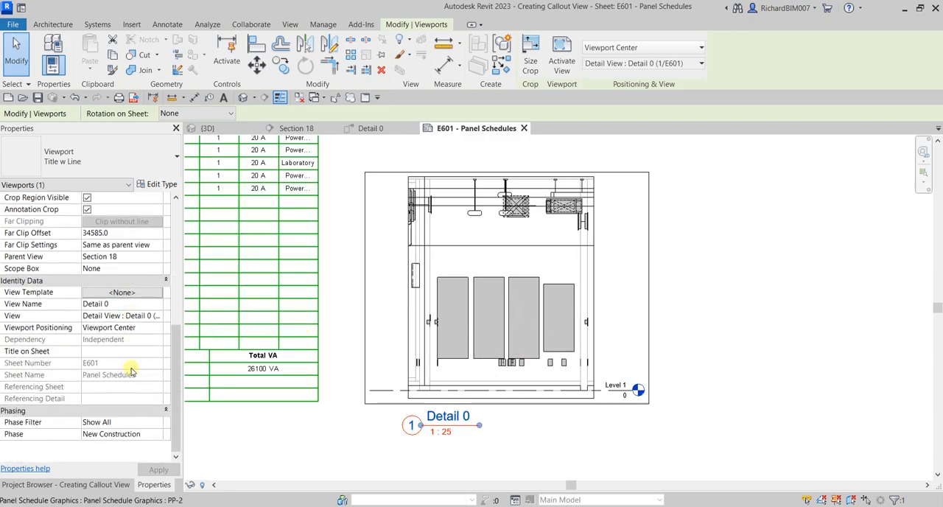
{"action": "left_click", "coordinate": [102, 352]}
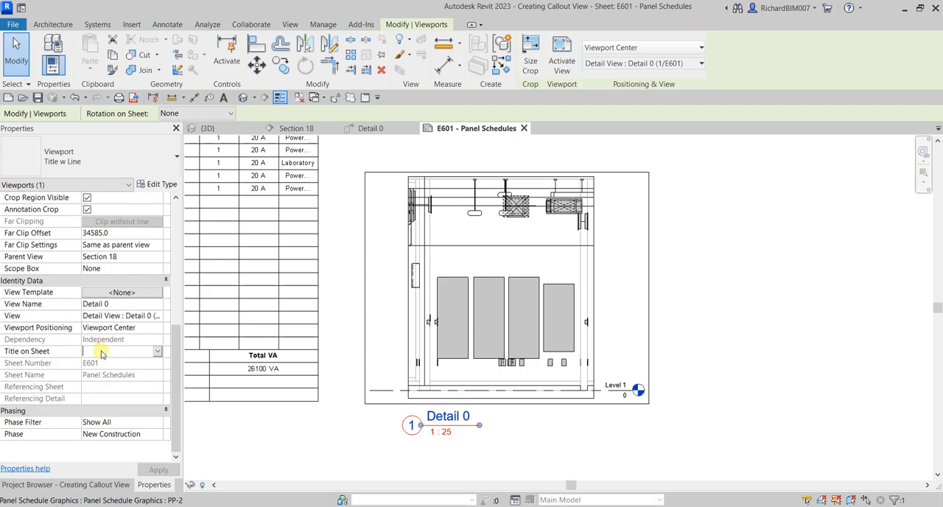
{"action": "type", "text": "Panels"}
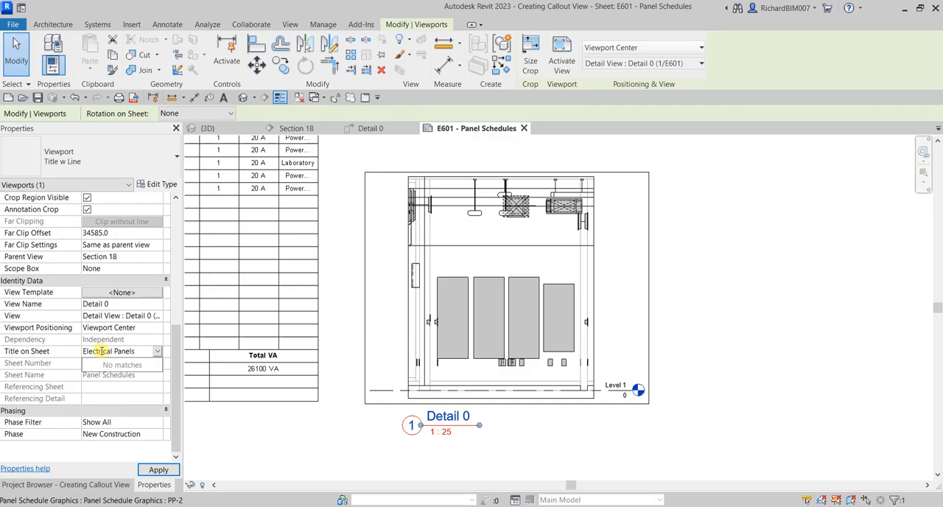
{"action": "left_click", "coordinate": [165, 470]}
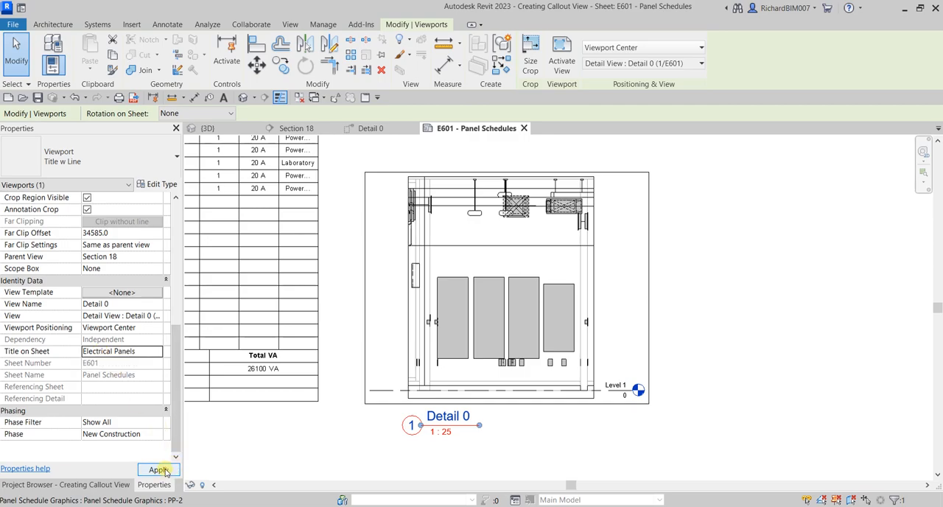
{"action": "left_click", "coordinate": [552, 447]}
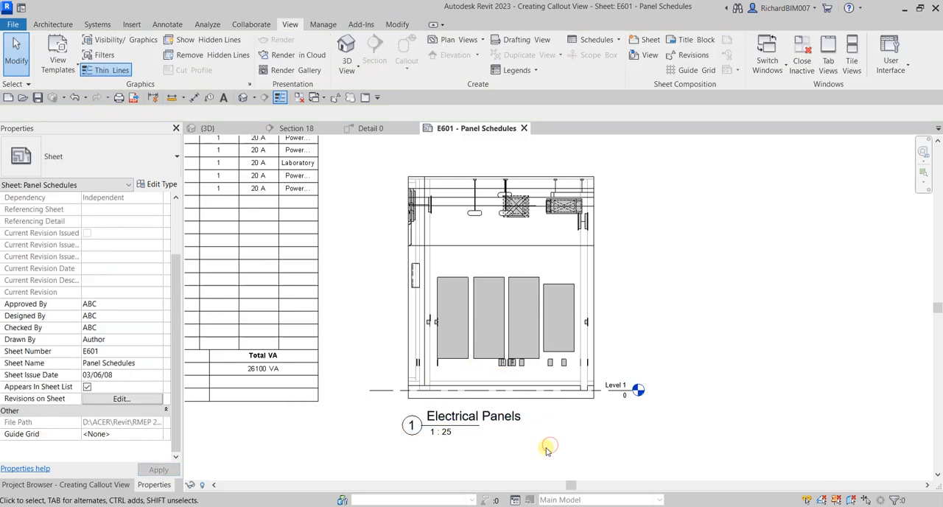
Step: Lengthen the viewport's title line to span the full Electrical Panels title
{"action": "left_click", "coordinate": [512, 302]}
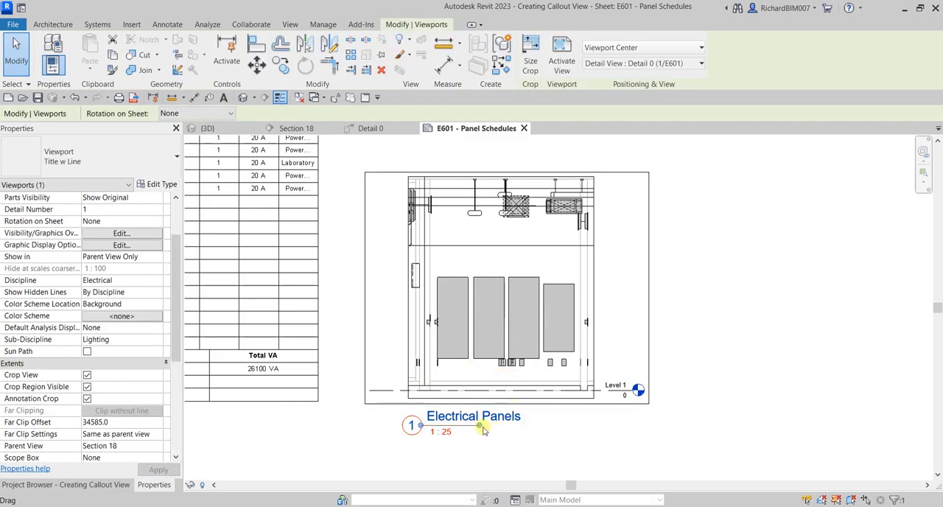
{"action": "left_click_drag", "start_coordinate": [508, 428], "coordinate": [525, 427]}
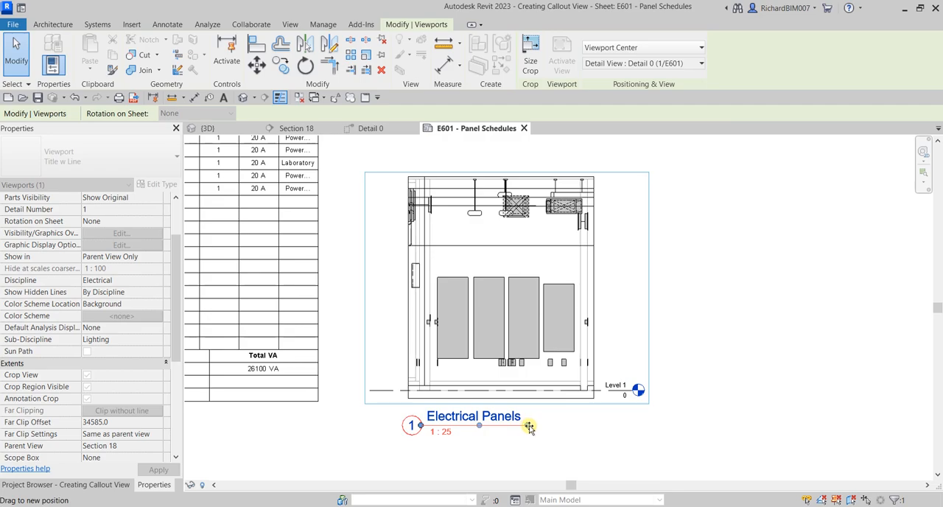
{"action": "left_click", "coordinate": [697, 320]}
{"action": "scroll", "coordinate": [697, 377], "scroll_direction": "down", "scroll_amount": 1}
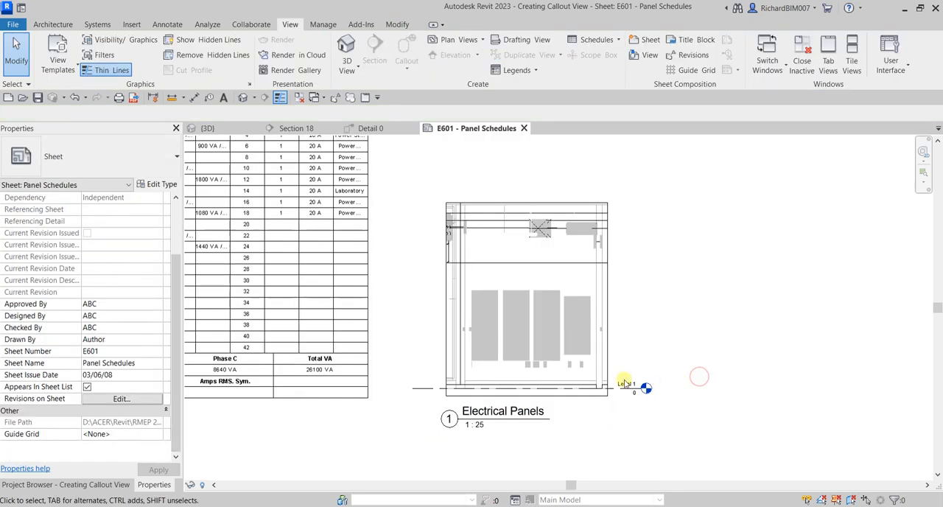
Step: Review the View Name and Title on Sheet properties of the Electrical Panels viewport
{"action": "left_click", "coordinate": [114, 485]}
{"action": "left_click", "coordinate": [89, 260]}
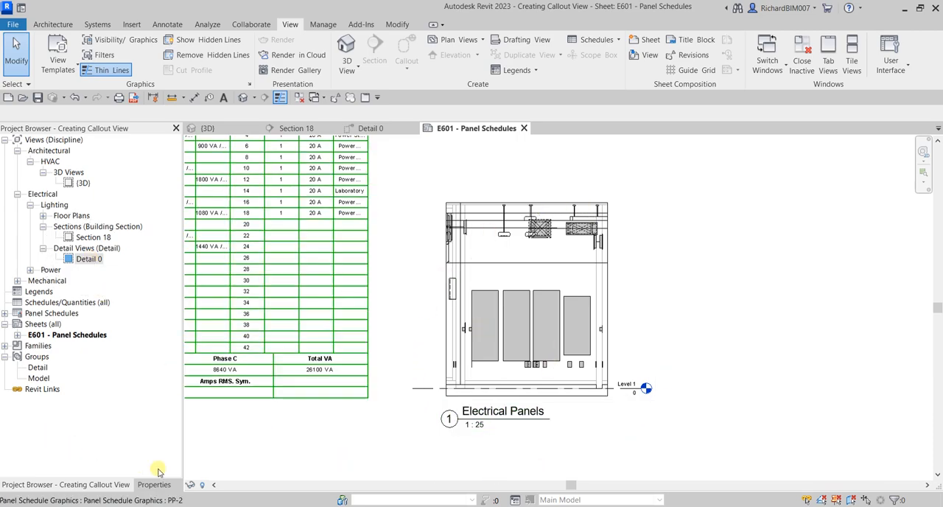
{"action": "left_click", "coordinate": [554, 322]}
{"action": "scroll", "coordinate": [554, 321], "scroll_direction": "down", "scroll_amount": 2}
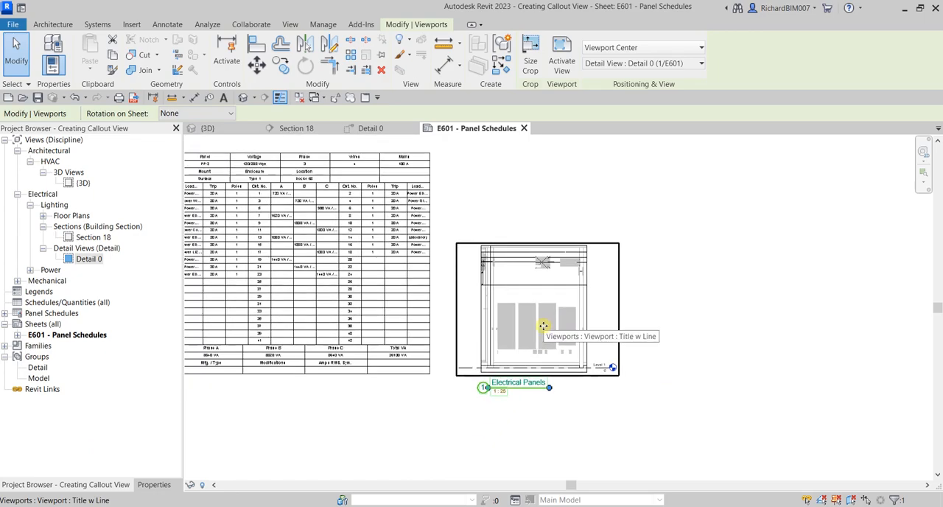
{"action": "left_click", "coordinate": [154, 484]}
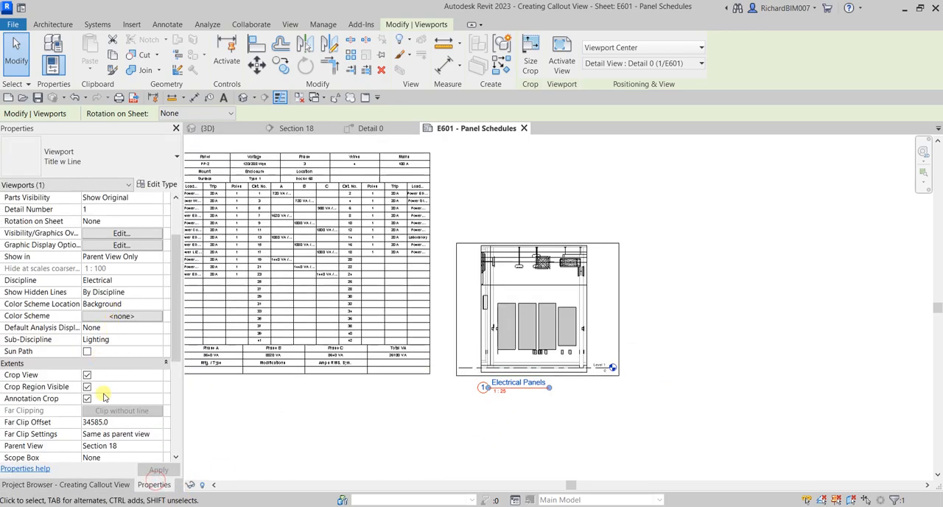
{"action": "scroll", "coordinate": [103, 441], "scroll_direction": "down", "scroll_amount": 1}
{"action": "scroll", "coordinate": [31, 404], "scroll_direction": "down", "scroll_amount": 2}
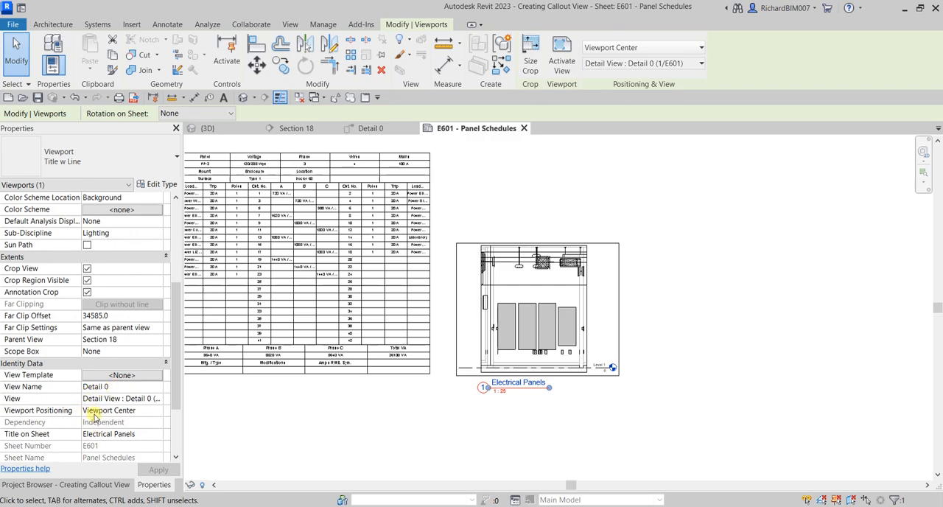
{"action": "key", "text": "ctrl"}
{"action": "key", "text": "ctrl"}
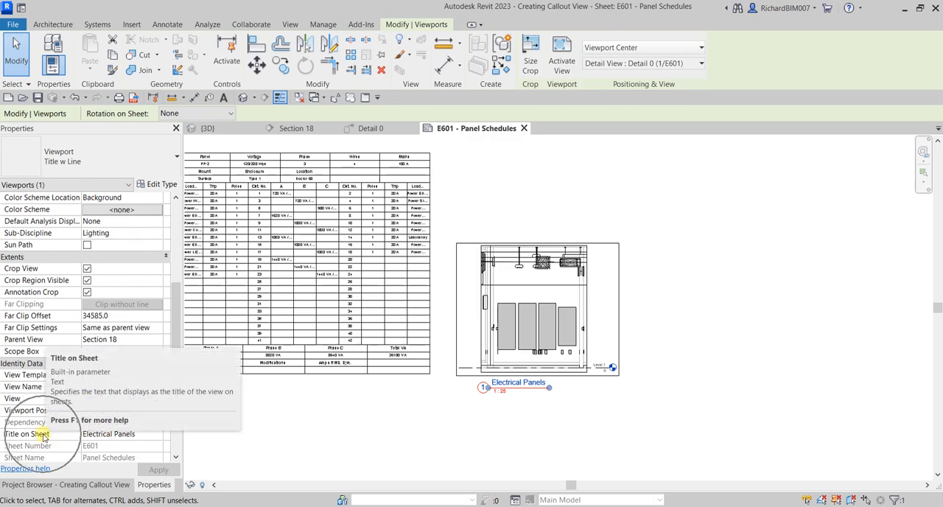
{"action": "key", "text": "ctrl"}
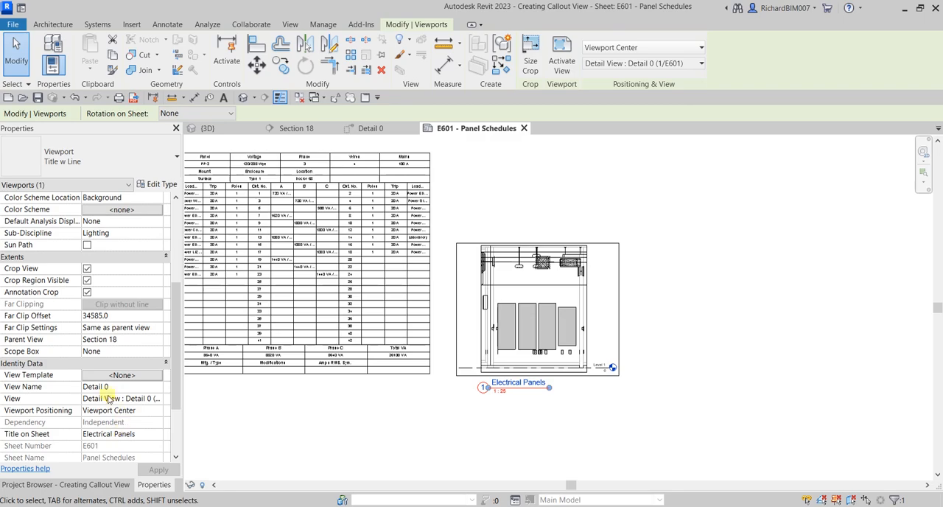
{"action": "key", "text": "ctrl"}
{"action": "key", "text": "ctrl"}
{"action": "key", "text": "ctrl"}
Step: Compare the Detail 0 name in the project browser with the viewport's title and its Title on Sheet property
{"action": "left_click", "coordinate": [103, 484]}
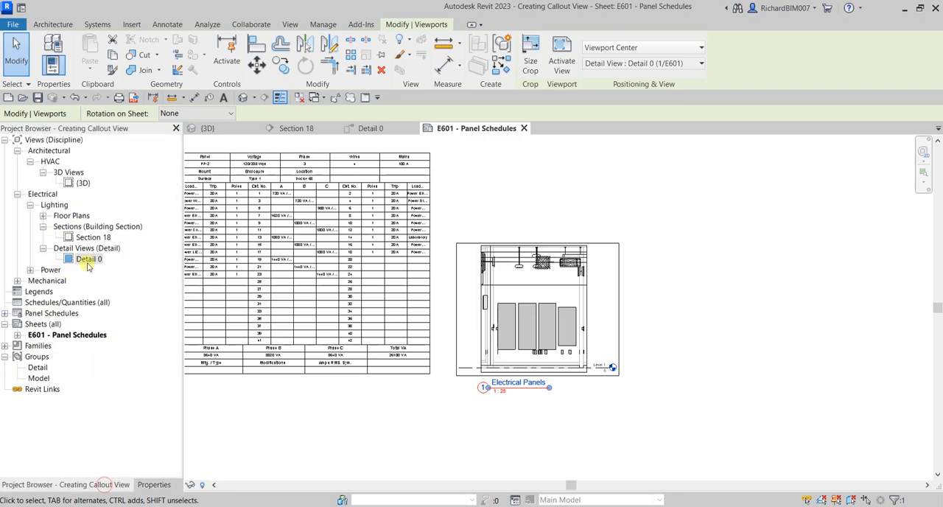
{"action": "key", "text": "ctrl"}
{"action": "left_click", "coordinate": [491, 434]}
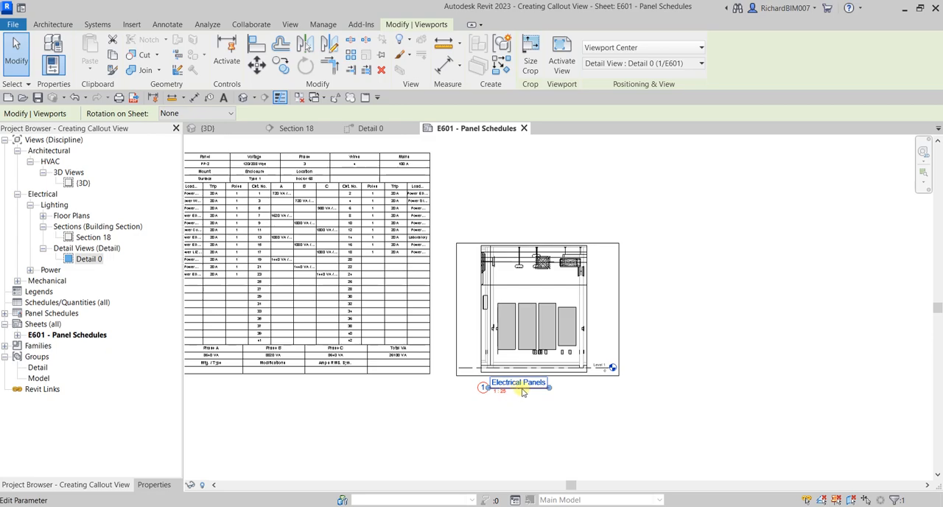
{"action": "left_click", "coordinate": [154, 484]}
{"action": "scroll", "coordinate": [116, 420], "scroll_direction": "down", "scroll_amount": 1}
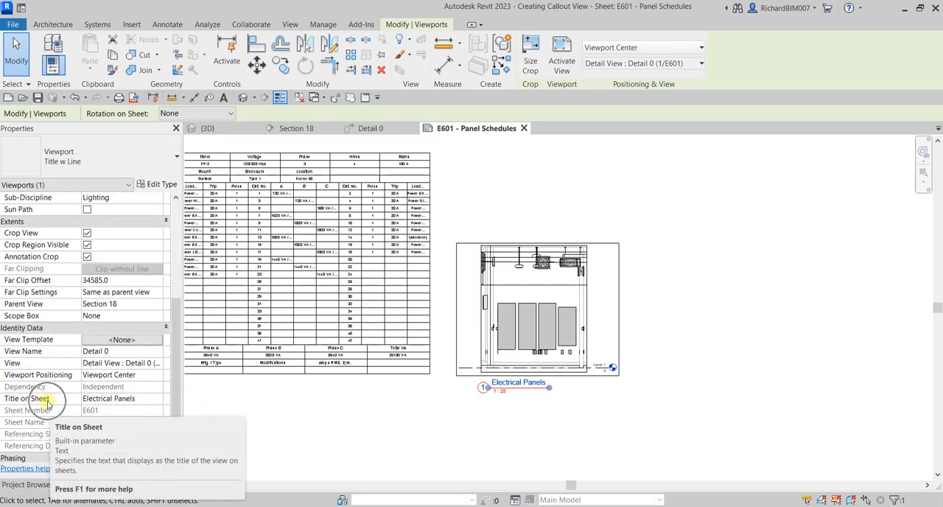
{"action": "left_click", "coordinate": [643, 413]}
{"action": "scroll", "coordinate": [724, 408], "scroll_direction": "down", "scroll_amount": 2}
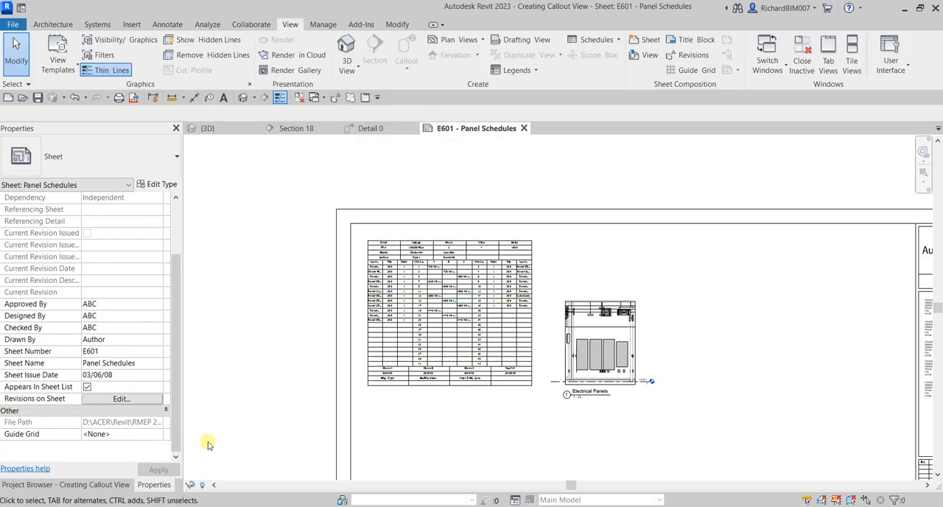
Step: Open Section 18 and move the 1/E601 callout head and its leader elbow down below the section's crop boundary
{"action": "left_click", "coordinate": [103, 485]}
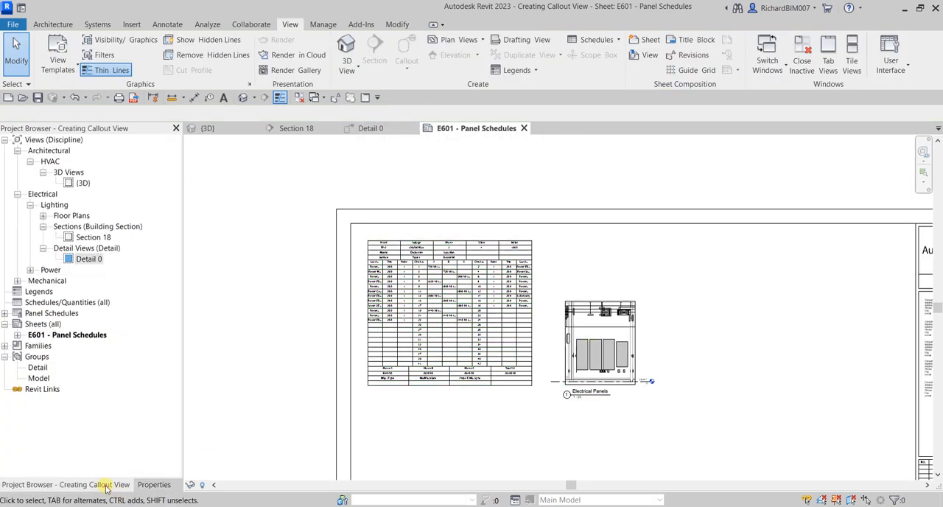
{"action": "double_click", "coordinate": [93, 237]}
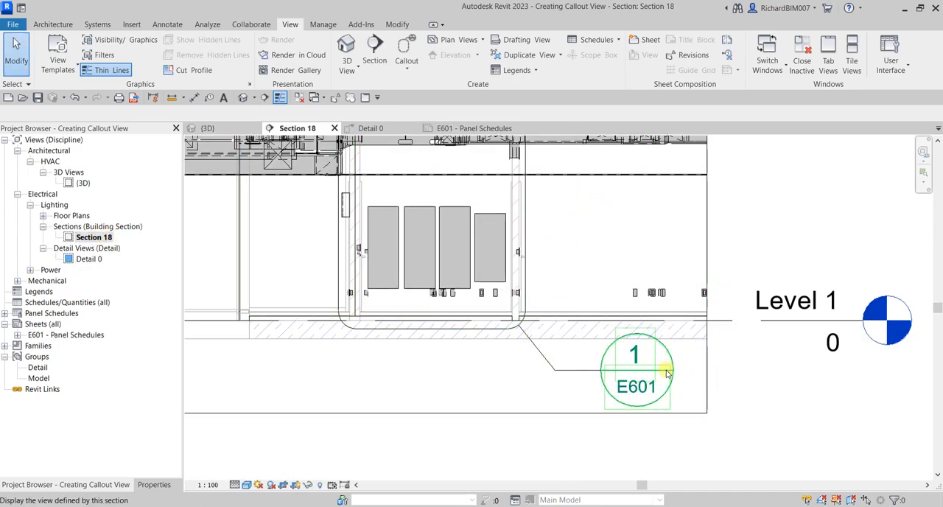
{"action": "middle_click_drag", "start_coordinate": [679, 391], "coordinate": [663, 347]}
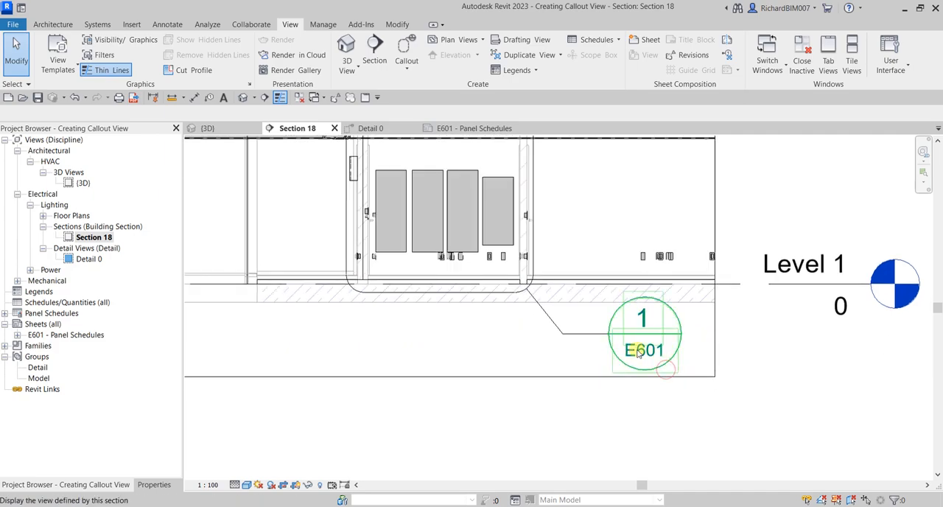
{"action": "left_click", "coordinate": [552, 328]}
{"action": "left_click_drag", "start_coordinate": [562, 335], "coordinate": [606, 423]}
{"action": "left_click", "coordinate": [558, 347]}
{"action": "left_click", "coordinate": [813, 389]}
{"action": "scroll", "coordinate": [741, 354], "scroll_direction": "down", "scroll_amount": 2}
{"action": "middle_click_drag", "start_coordinate": [724, 354], "coordinate": [667, 349]}
{"action": "scroll", "coordinate": [644, 368], "scroll_direction": "down", "scroll_amount": 3}
{"action": "middle_click_drag", "start_coordinate": [638, 319], "coordinate": [624, 366]}
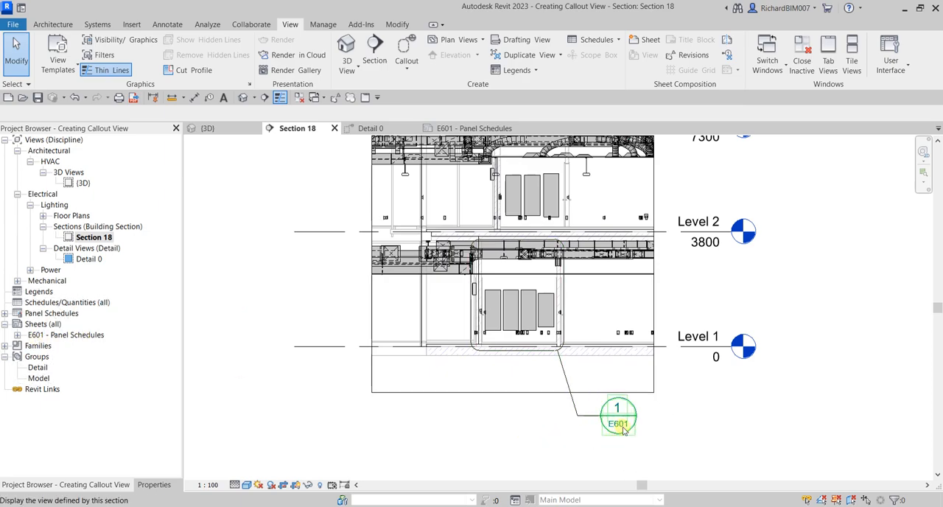
Step: Return to sheet E601 and close the {3D} and Detail 0 views
{"action": "double_click", "coordinate": [62, 336]}
{"action": "scroll", "coordinate": [604, 398], "scroll_direction": "up", "scroll_amount": 5}
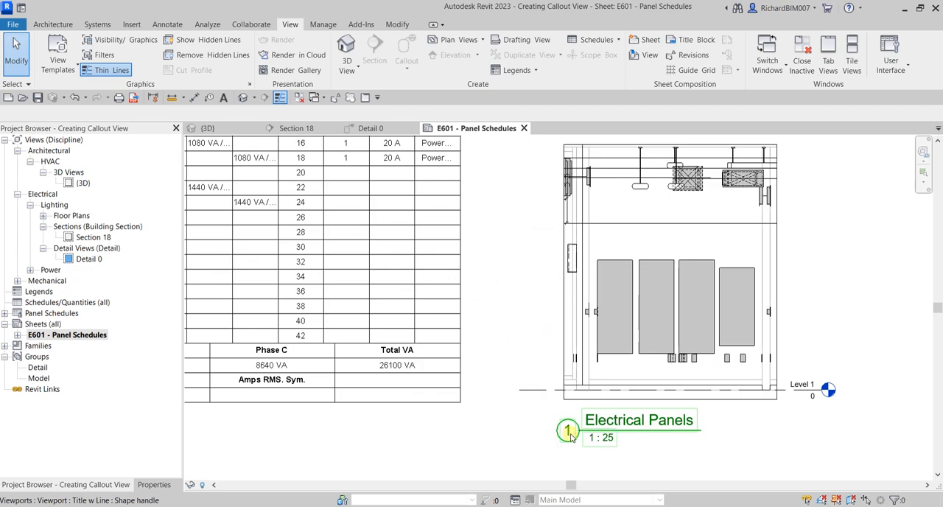
{"action": "left_click", "coordinate": [255, 128]}
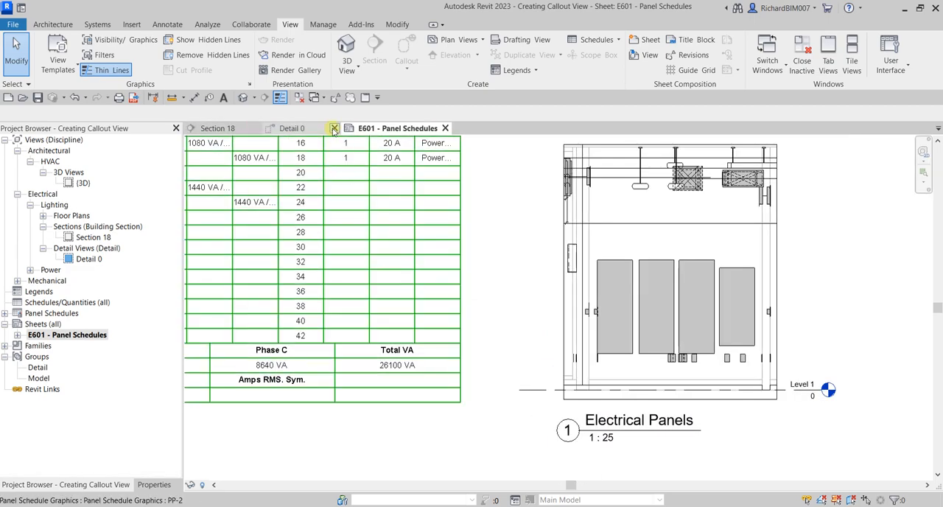
{"action": "left_click", "coordinate": [335, 128]}
Step: Tile the remaining views so sheet E601 and Section 18 sit side by side
{"action": "left_click", "coordinate": [501, 263]}
{"action": "left_click", "coordinate": [484, 229]}
{"action": "key", "text": "w"}
{"action": "key", "text": "t"}
Step: Compare the Electrical Panels viewport on sheet E601 with its callout around the Level 1 panelboards in Section 18
{"action": "scroll", "coordinate": [498, 305], "scroll_direction": "down", "scroll_amount": 5}
{"action": "scroll", "coordinate": [353, 347], "scroll_direction": "up", "scroll_amount": 5}
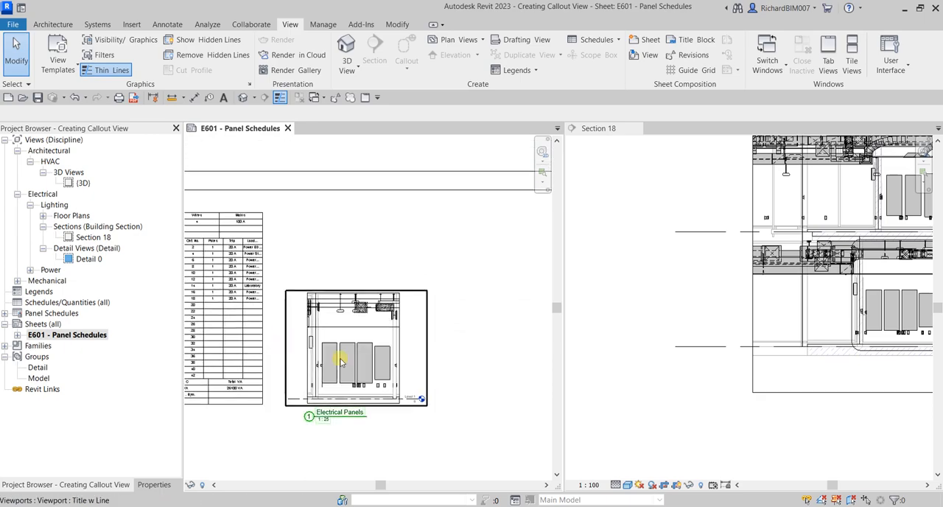
{"action": "left_click", "coordinate": [722, 344]}
{"action": "scroll", "coordinate": [670, 368], "scroll_direction": "down", "scroll_amount": 2}
{"action": "scroll", "coordinate": [626, 346], "scroll_direction": "up", "scroll_amount": 4}
{"action": "middle_click_drag", "start_coordinate": [613, 316], "coordinate": [711, 276]}
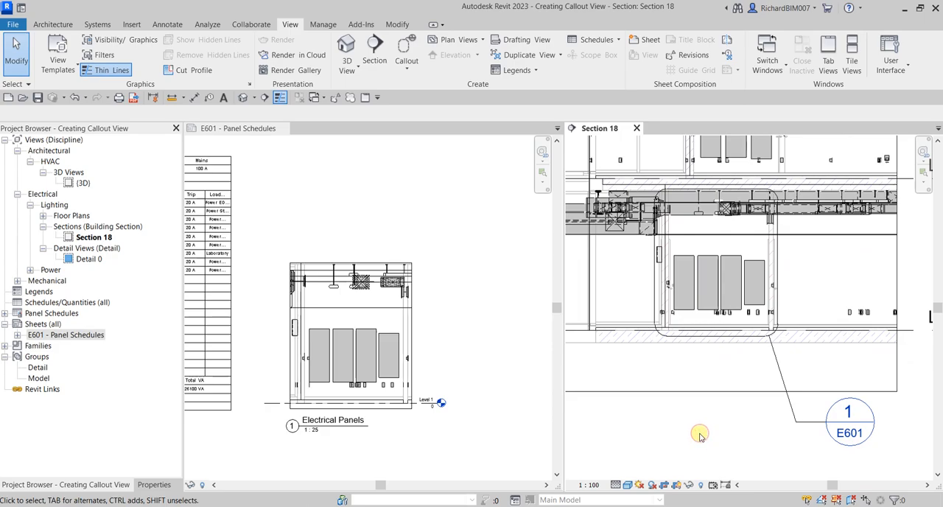
{"action": "scroll", "coordinate": [427, 394], "scroll_direction": "up", "scroll_amount": 2}
{"action": "left_click", "coordinate": [379, 377]}
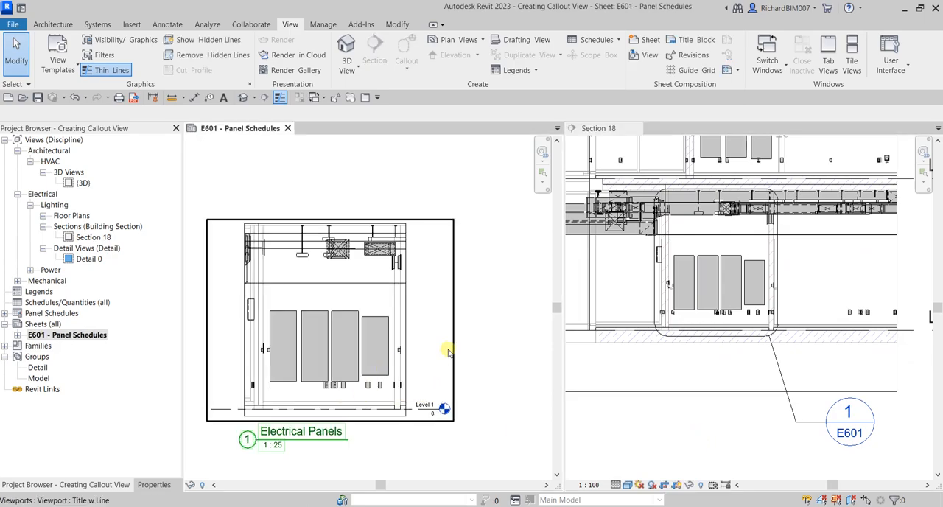